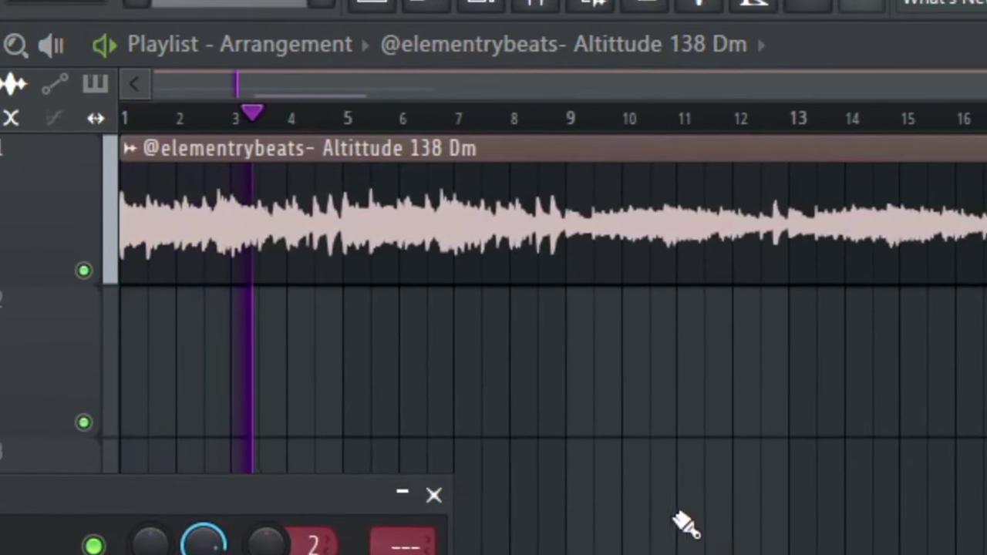
Set the time-stretching mode of the Altittude 138 Dm audio clip to Resample
left_click(462, 494)
scroll(244, 463, "up", 3)
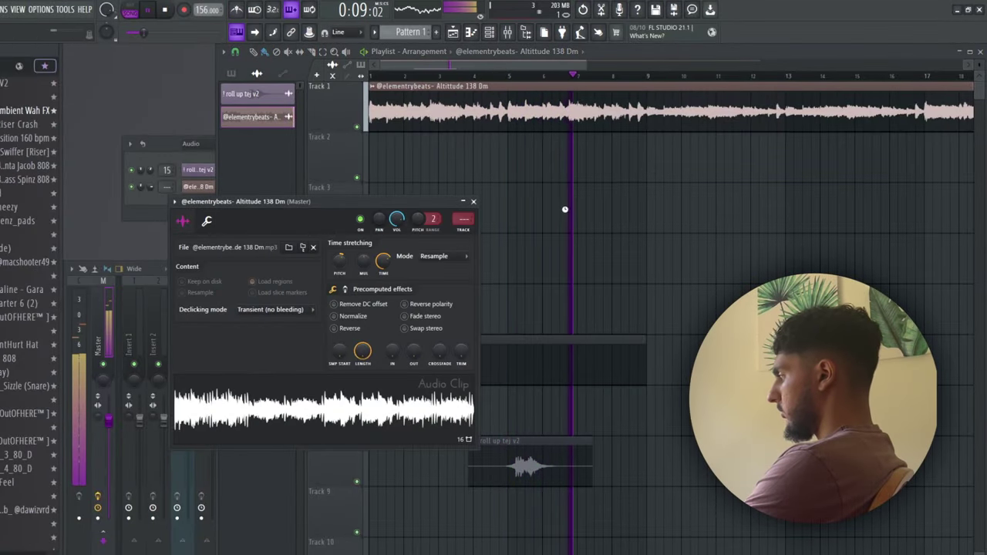
right_click(566, 174)
key("space")
key("space")
left_click(213, 293)
left_click(435, 256)
left_click(445, 275)
right_click(567, 204)
Move the Pattern 1 clip up to Track 3 in the playlist
scroll(538, 172, "down", 1)
scroll(538, 171, "down", 1)
scroll(488, 242, "down", 1)
left_click_drag(472, 351, 472, 205)
scroll(440, 206, "up", 3)
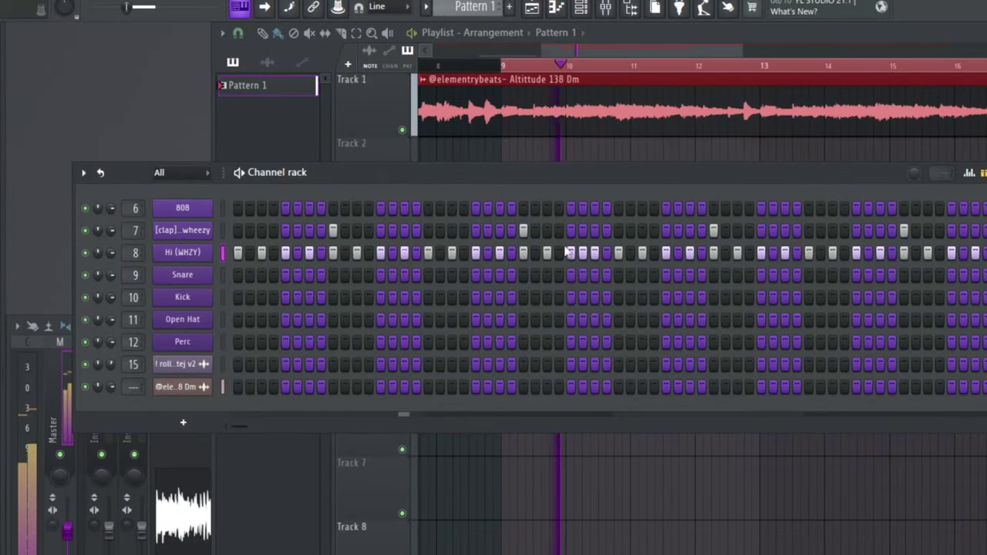
In the Hi (WHZY) piano roll, delete the notes from bar 5 onward and copy bars 1 to 4 into their place
right_click(209, 247)
left_click(239, 251)
scroll(462, 211, "down", 1)
left_click_drag(957, 268, 469, 178)
key("Delete")
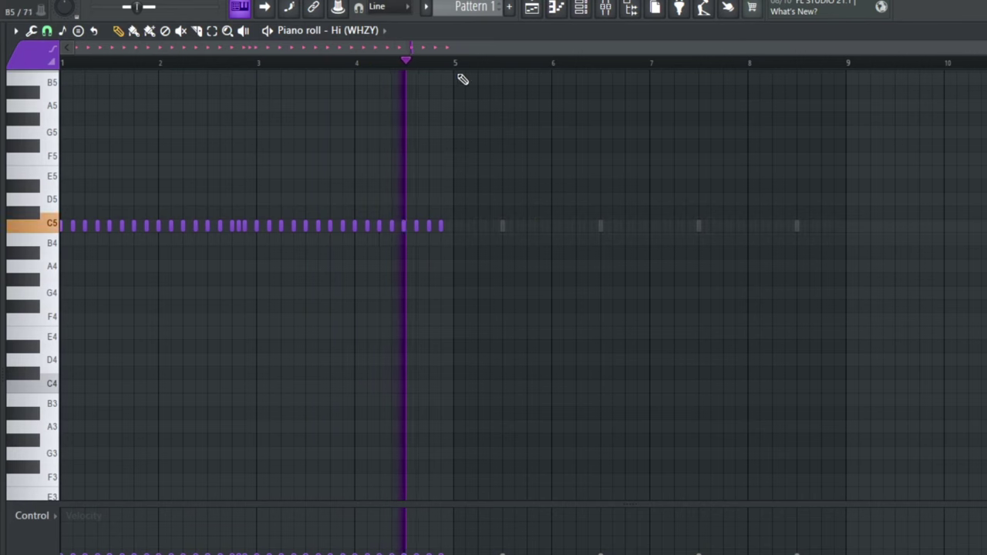
key("ctrl+a")
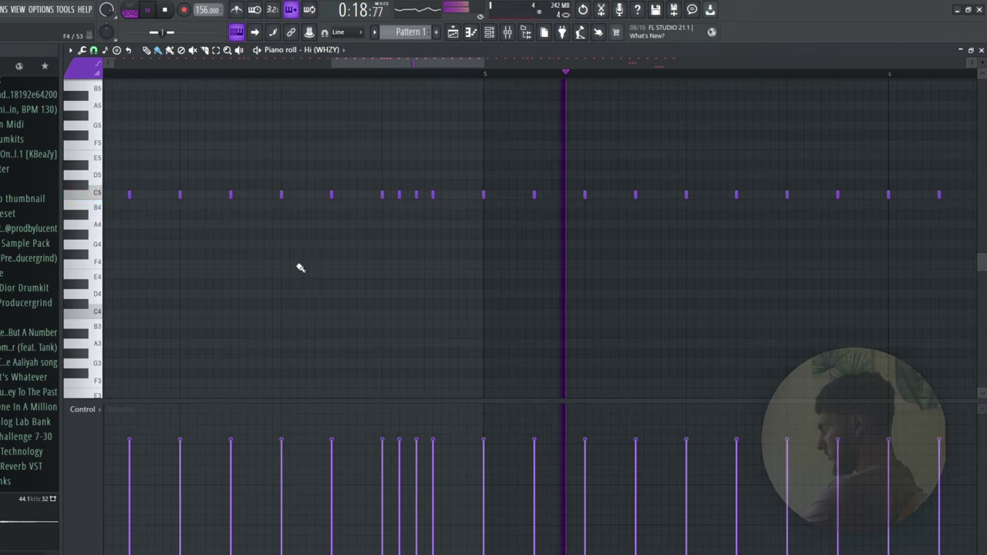
Reposition the F4 hi-hat roll from bar 4 to the last beat of bar 3
left_click(298, 269)
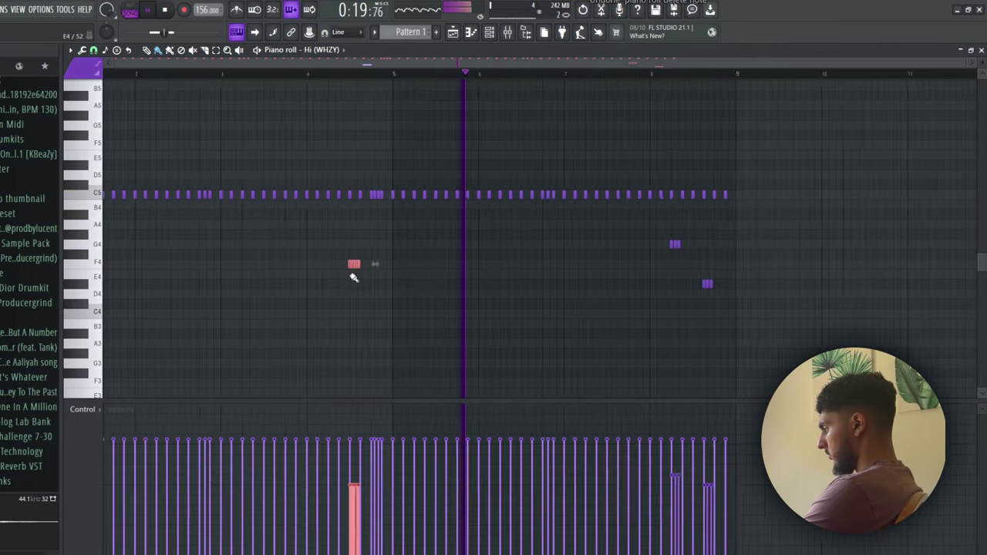
scroll(183, 254, "up", 1)
left_click_drag(186, 63, 155, 65)
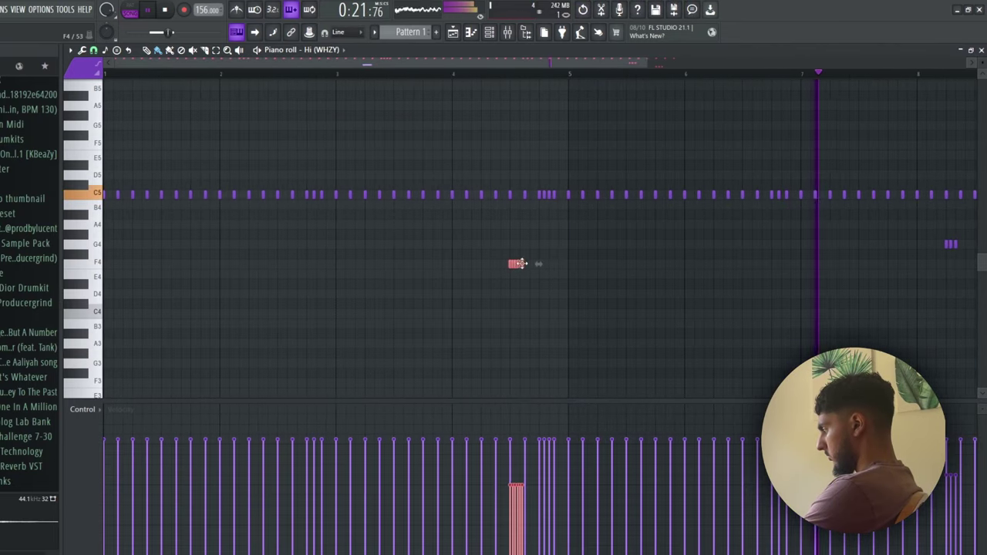
left_click_drag(516, 264, 167, 264)
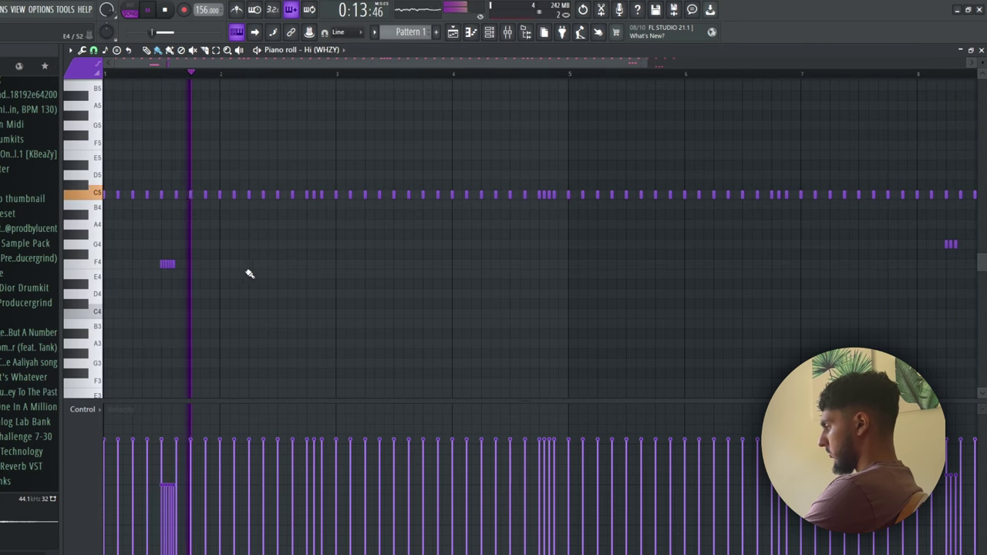
scroll(249, 275, "down", 2)
left_click_drag(142, 267, 287, 273)
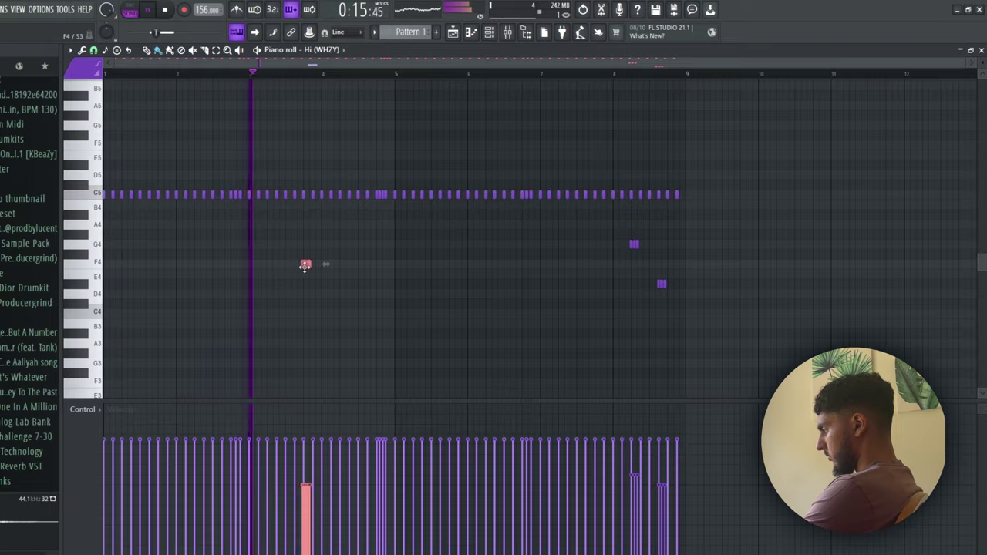
scroll(337, 286, "up", 3)
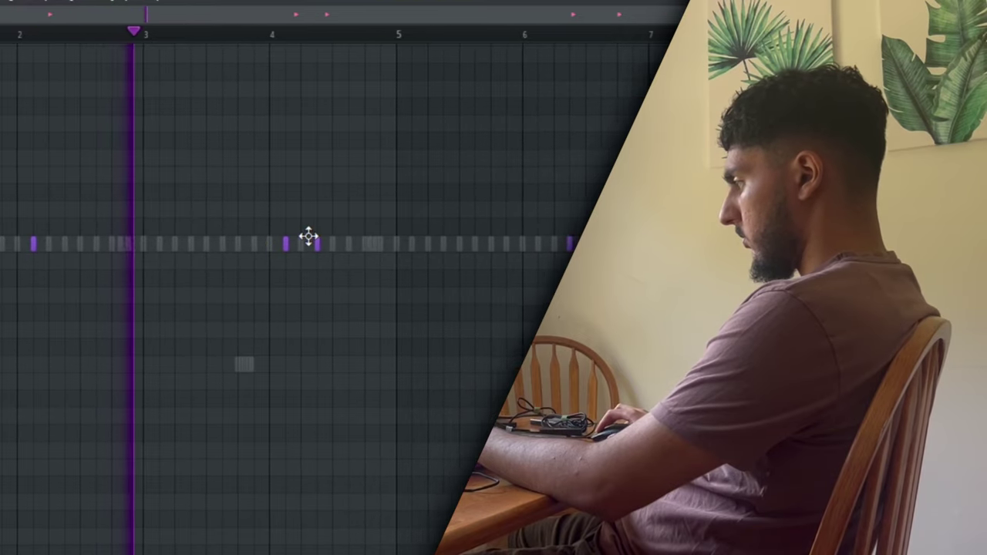
Adjust the snare hits on C5 in the second half of the eight-bar pattern
left_click(287, 279)
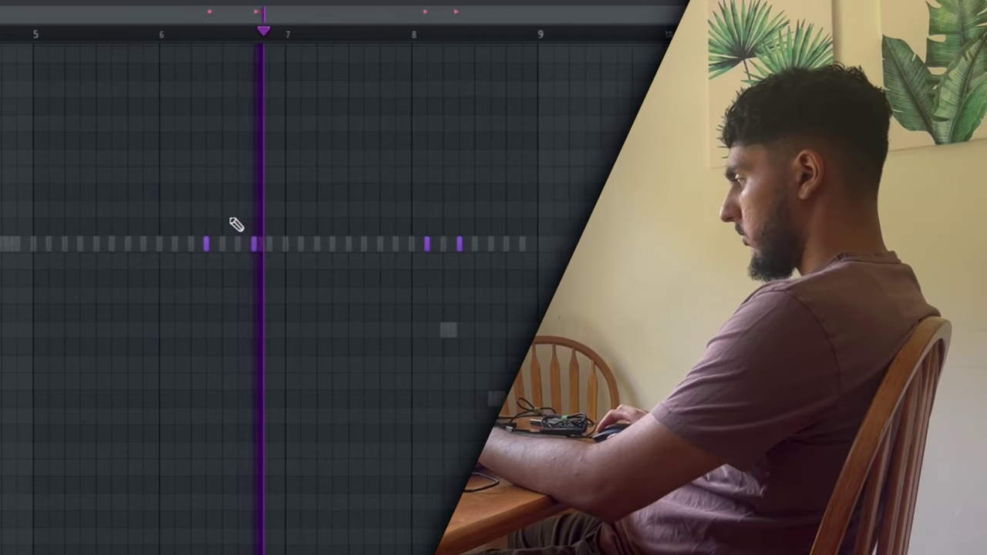
left_click(178, 244)
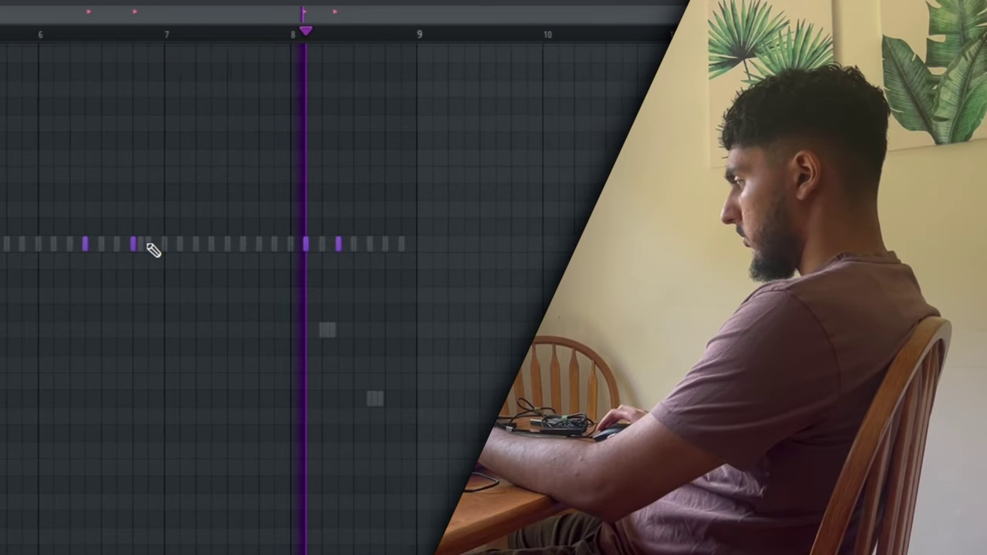
right_click(225, 243)
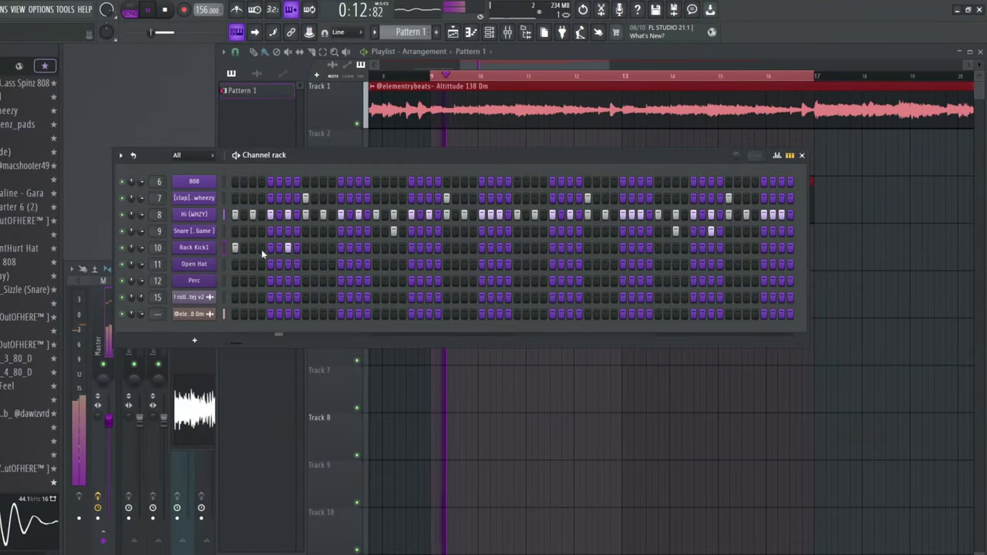
In the Rack Kick1 piano roll, duplicate the kick notes of bars 1 to 4 into bars 5 to 8
right_click(197, 247)
left_click(291, 244)
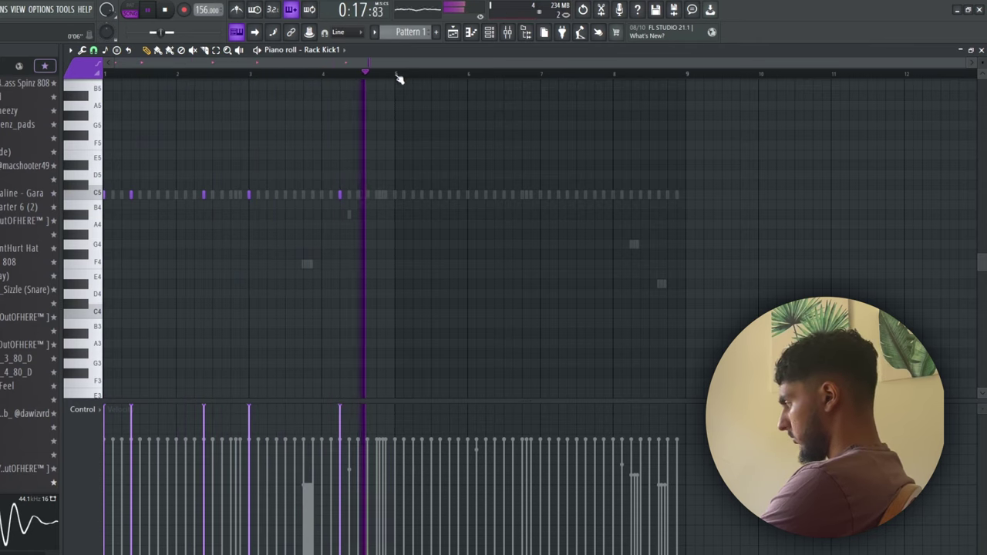
left_click_drag(397, 74, 105, 74)
key("ctrl+b")
key("ctrl+d")
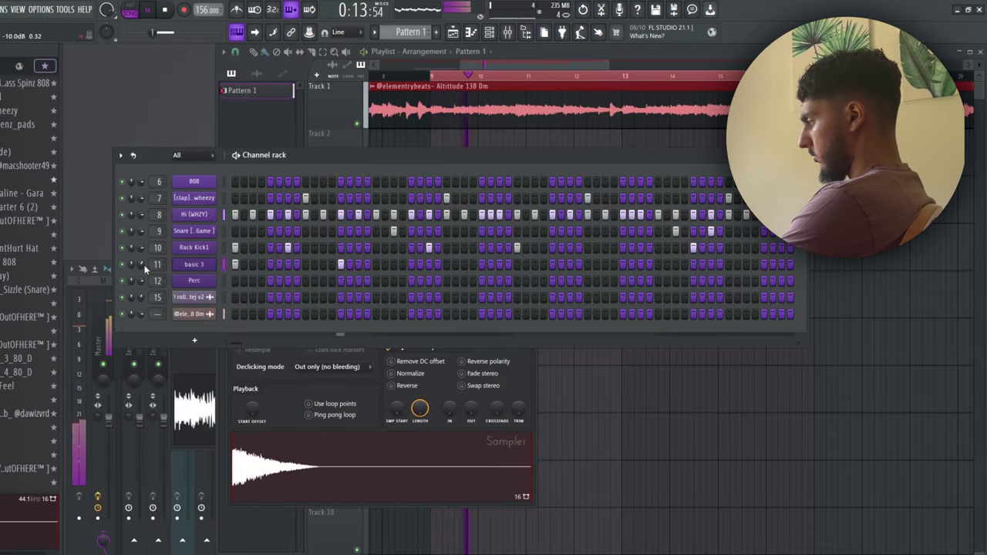
Open the piano roll of the basic 3 channel and place a C5 note early in bar 4
right_click(223, 267)
left_click(235, 268)
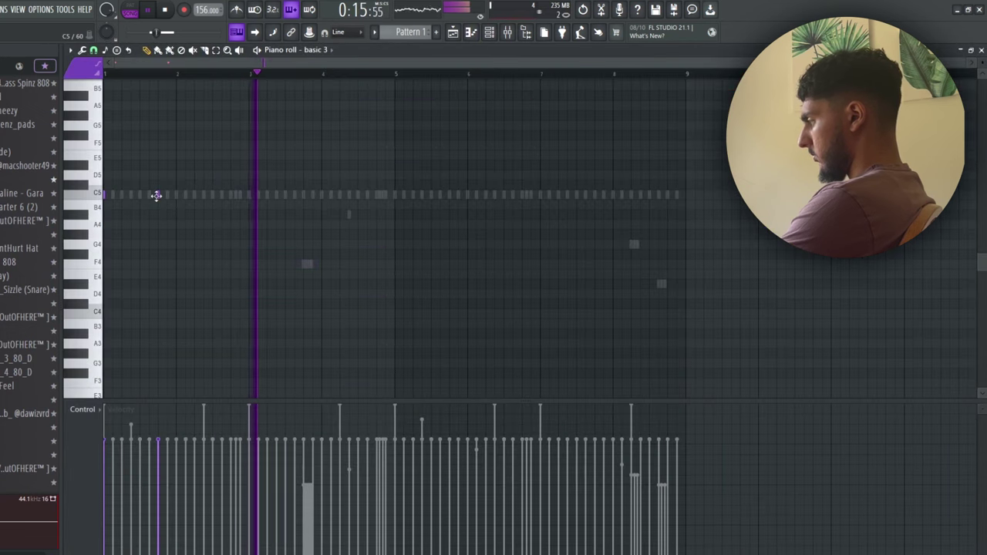
left_click_drag(370, 195, 342, 195)
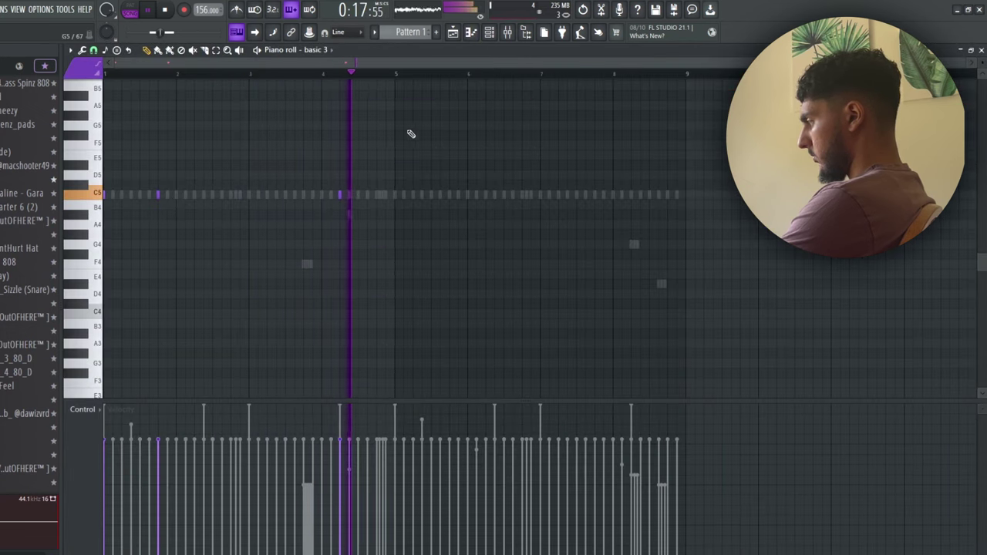
Duplicate the basic 3 notes of bars 1 to 4 into bars 5 to 8 and clear the selection
left_click_drag(397, 76, 105, 76)
key("ctrl+b")
key("ctrl+d")
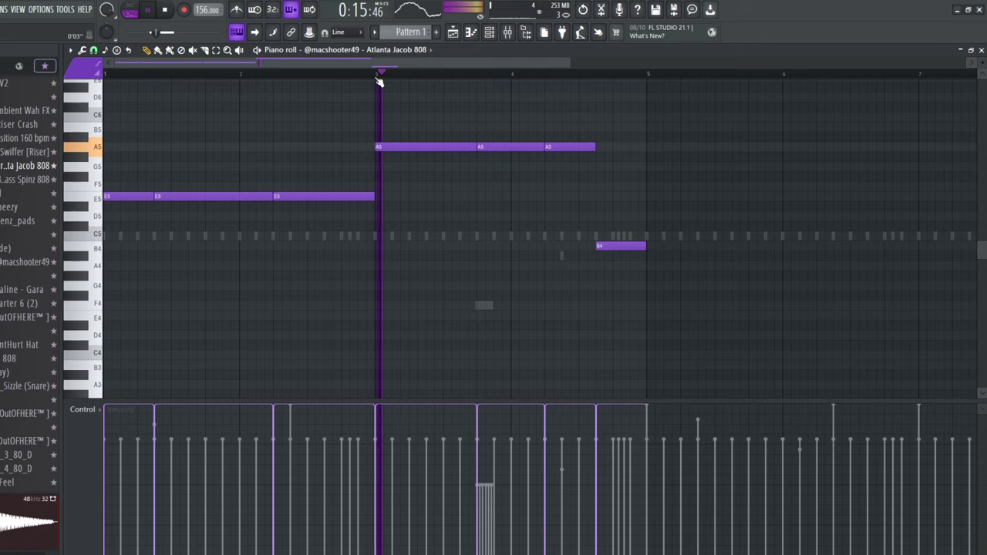
Duplicate the four-bar Atlanta Jacob 808 bassline into bars 5 to 8
scroll(509, 105, "down", 2)
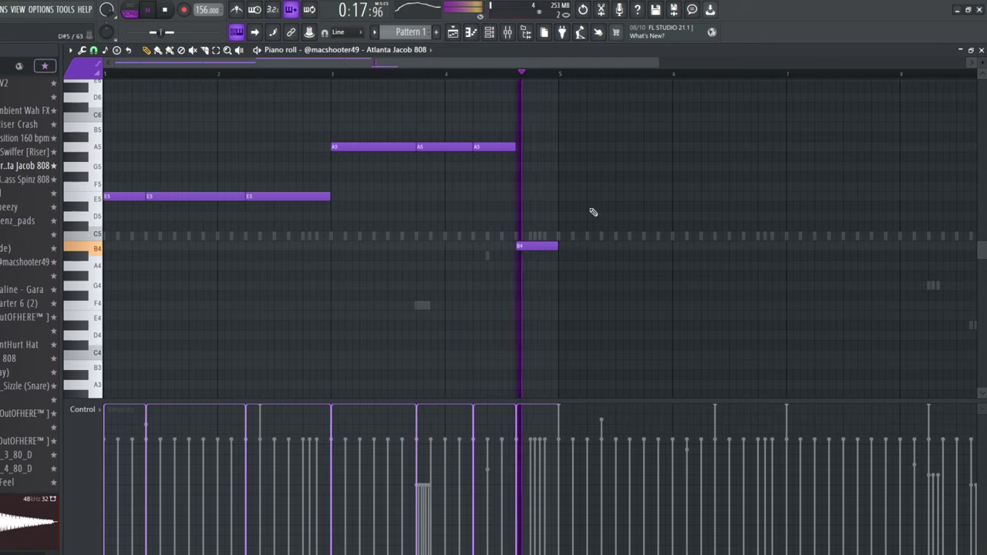
key("ctrl+b")
scroll(558, 148, "down", 3)
key("ctrl+d")
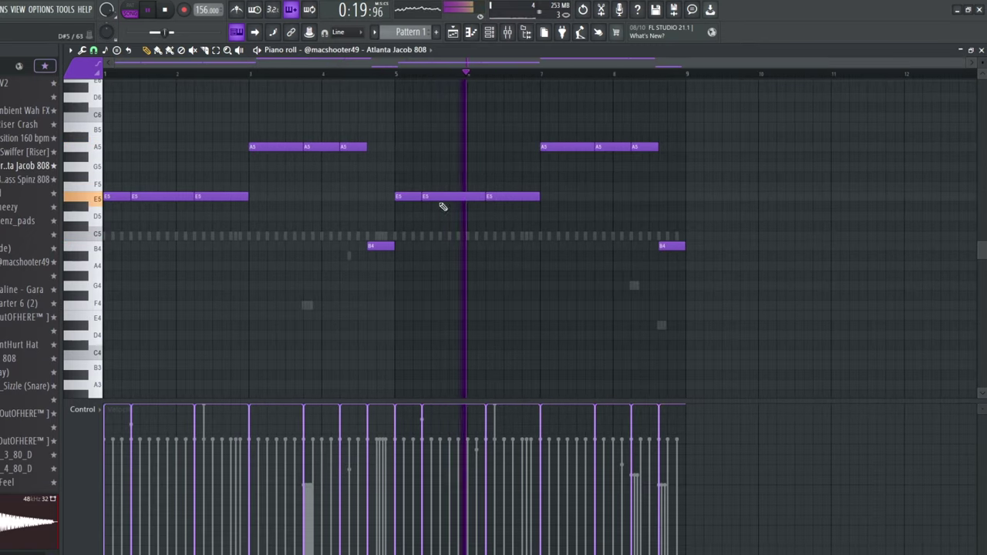
Rearrange the E5 808 notes in bars 5 and 6 with an extra hit, and lower the A5 note in bar 8 to A4
mouse_move(441, 198)
left_mouse_down()
mouse_move(546, 199)
mouse_move(527, 208)
left_mouse_up()
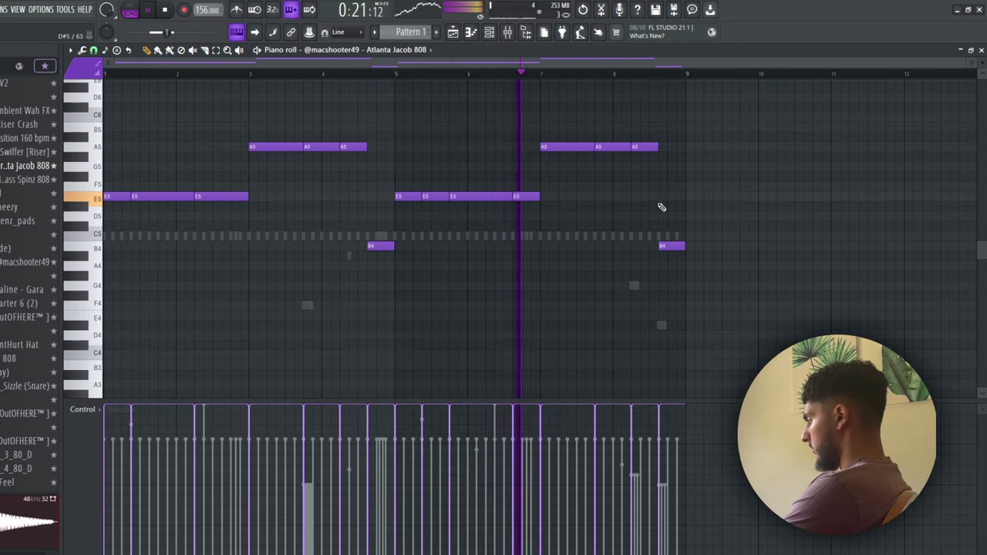
key("ctrl+Down")
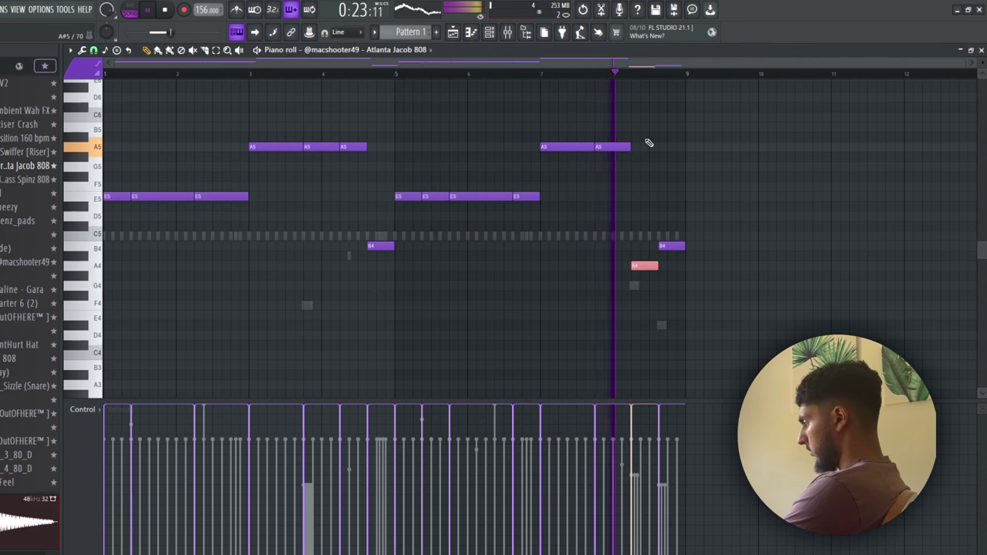
key("Right")
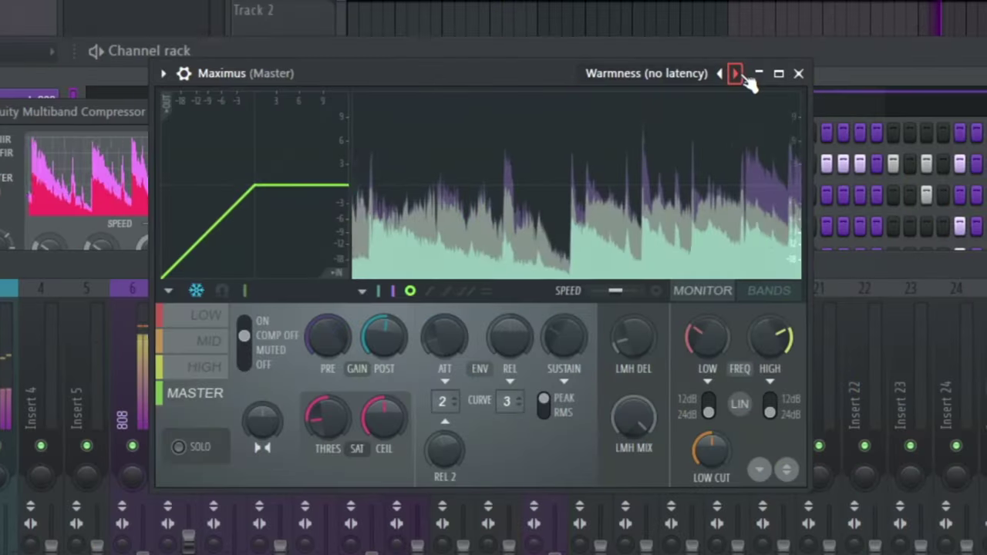
Browse the Maximus presets and load Master aid 1
left_click(734, 74)
left_click(734, 74)
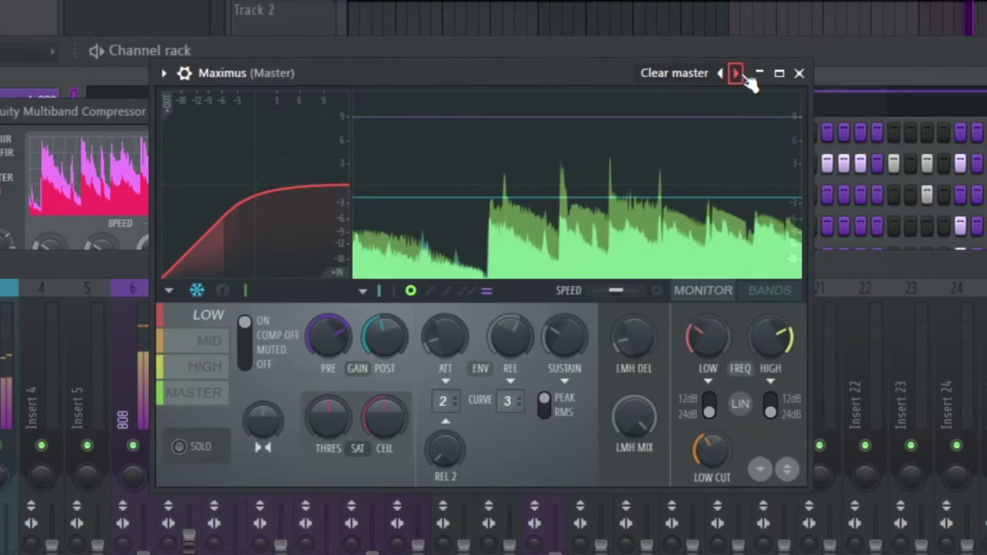
left_click(734, 73)
left_click(734, 73)
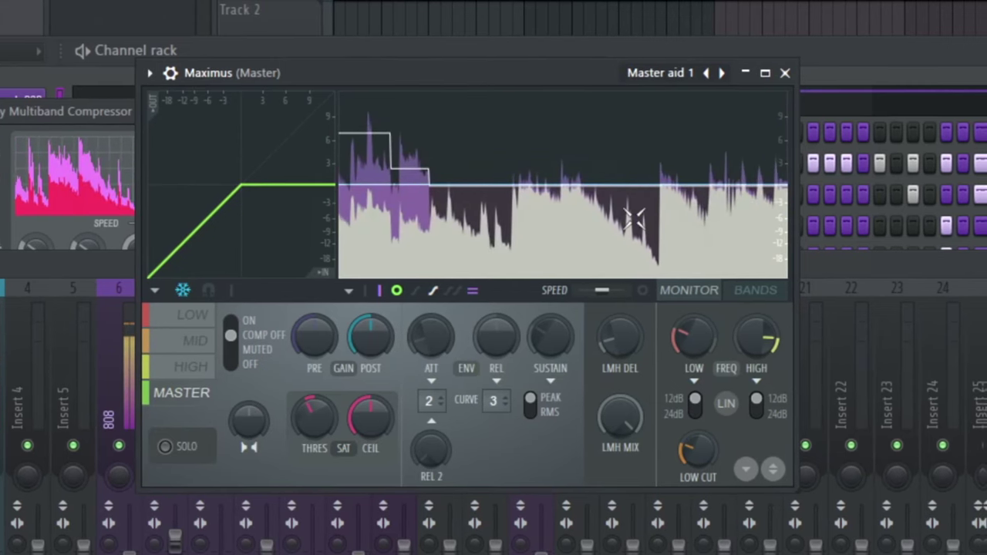
In the Maximus bands view, raise the low band's gain and lower the high band's gain
left_click(764, 293)
left_click_drag(429, 127, 428, 141)
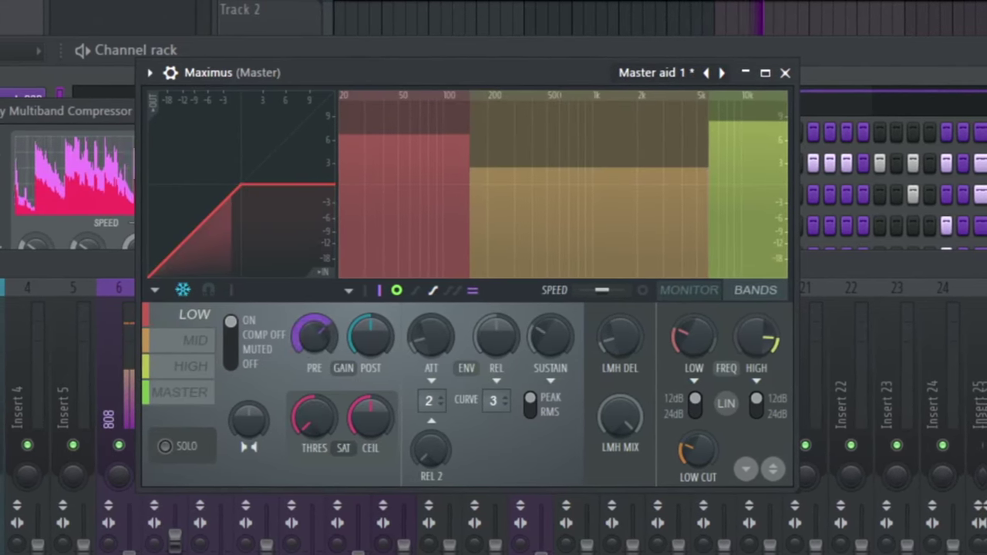
left_click_drag(734, 120, 736, 132)
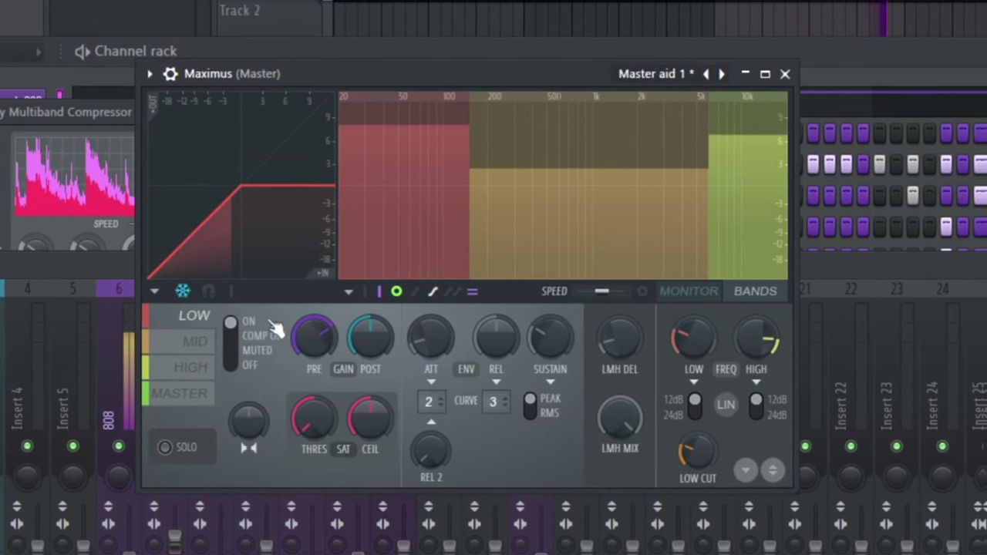
Select the master band in Maximus and switch its compressor state to On
left_click(169, 367)
left_click(184, 394)
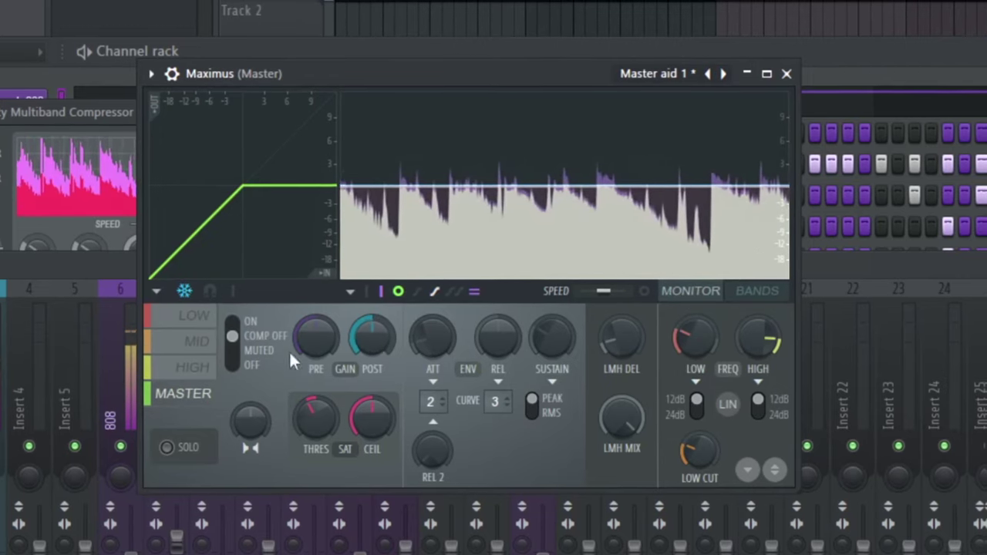
left_click_drag(234, 337, 246, 421)
left_click(255, 322)
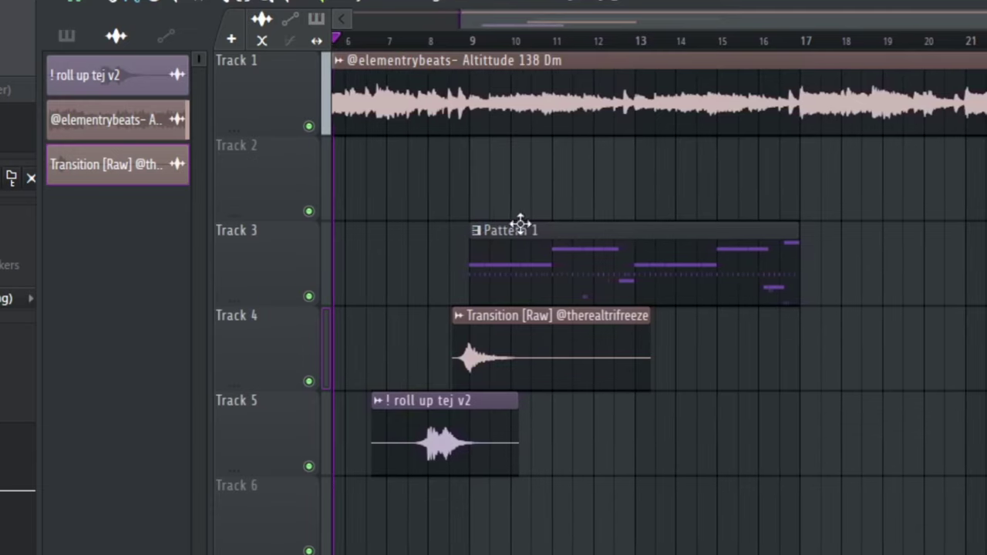
Select the Pattern 1 clip on Track 3 and duplicate it along the playlist
left_click(619, 255, "ctrl")
key("ctrl+b")
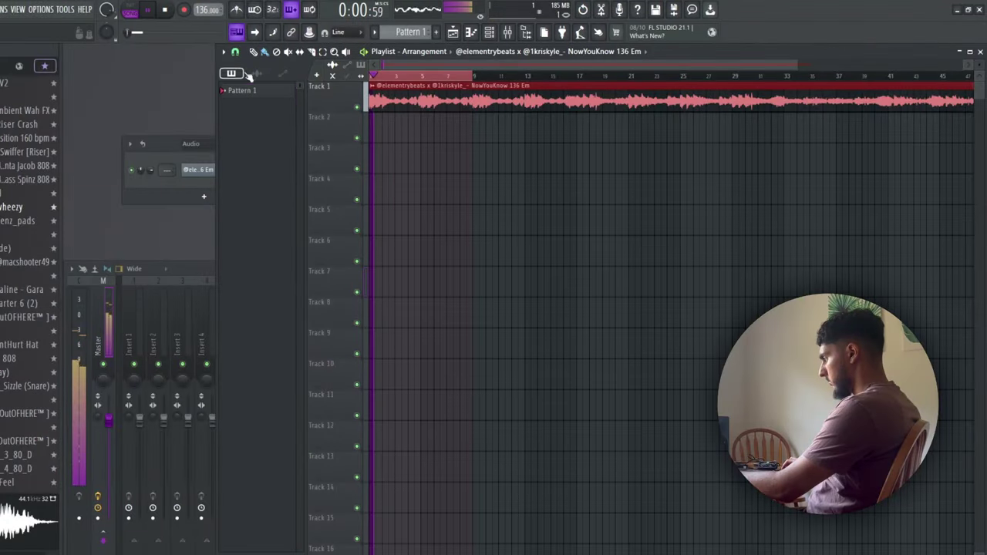
Place an eight-bar Pattern 1 clip on Track 5 starting at bar 17 and select that span for looped playback
scroll(378, 158, "up", 3)
left_click_drag(469, 152, 332, 220)
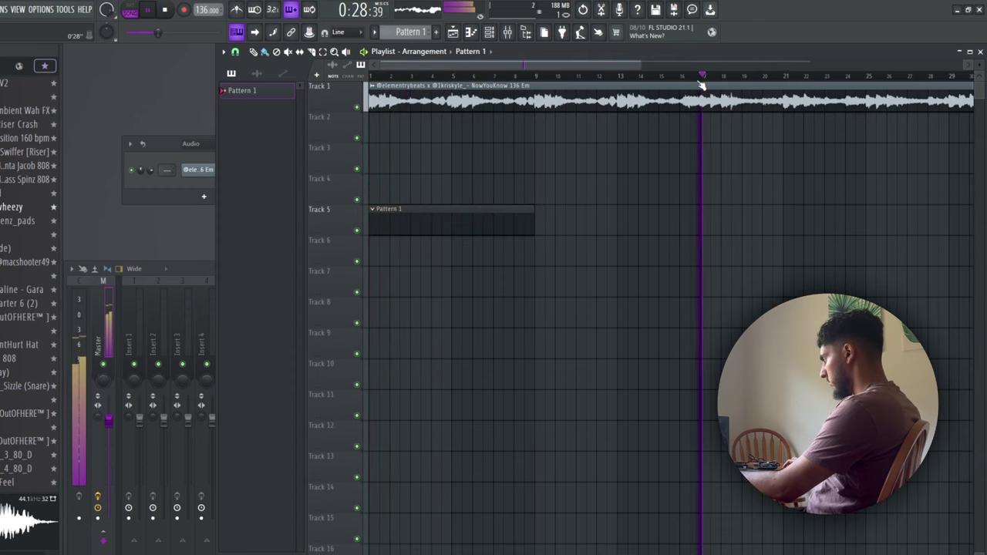
scroll(630, 150, "down", 3)
scroll(591, 126, "up", 4)
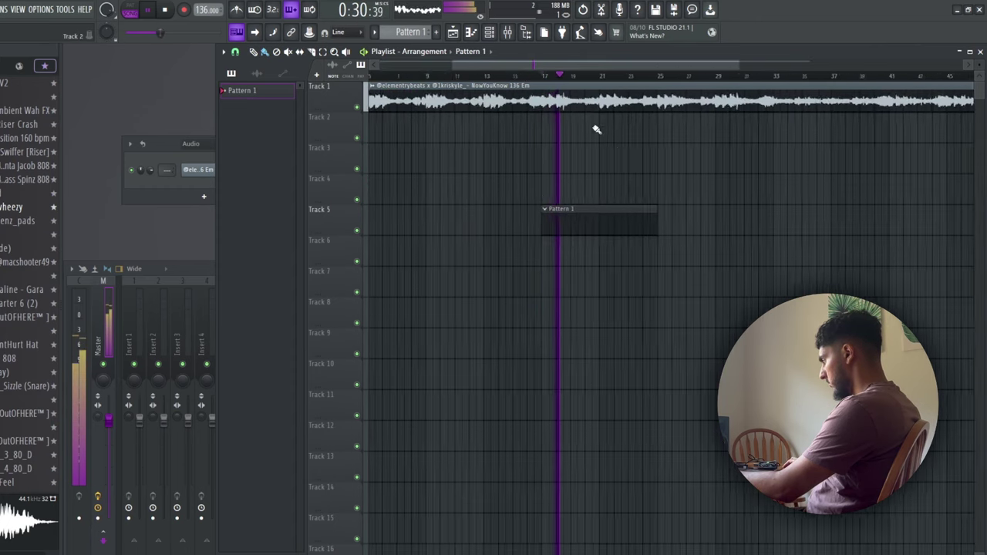
left_click_drag(498, 76, 733, 87)
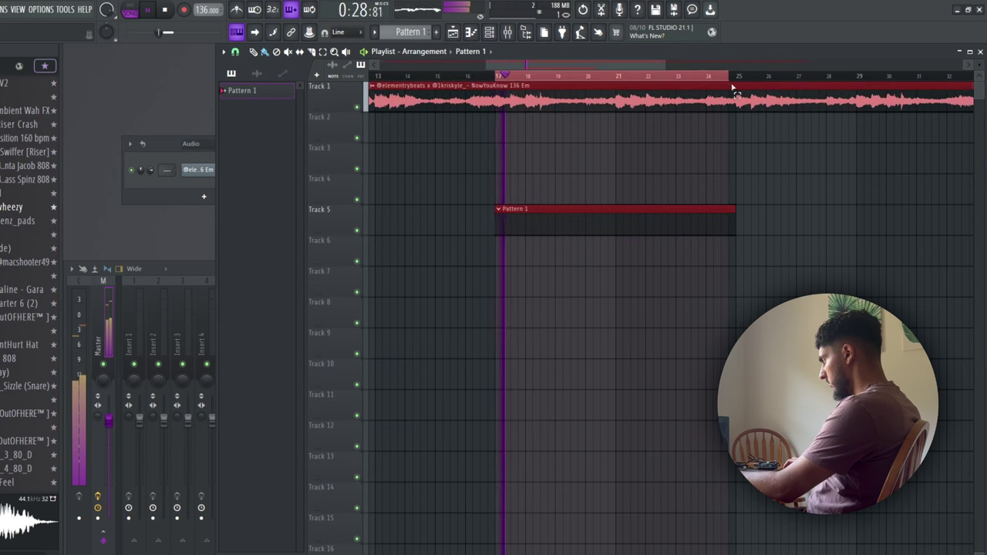
Open the NowYouKnow 136 Em audio clip's settings and compare its time-stretching modes, including Stretch
double_click(698, 105)
left_click(415, 229)
left_click(409, 260)
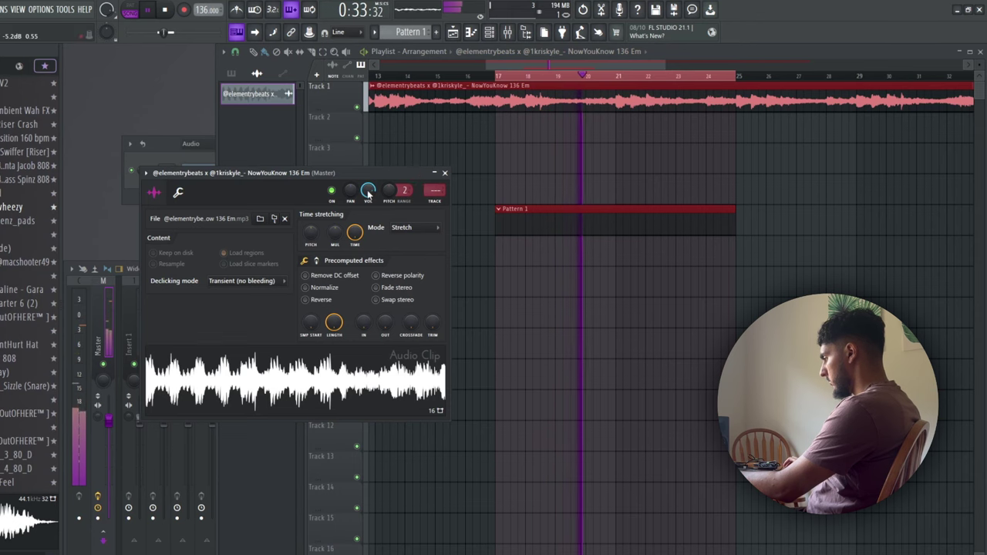
left_click(401, 229)
left_click(409, 248)
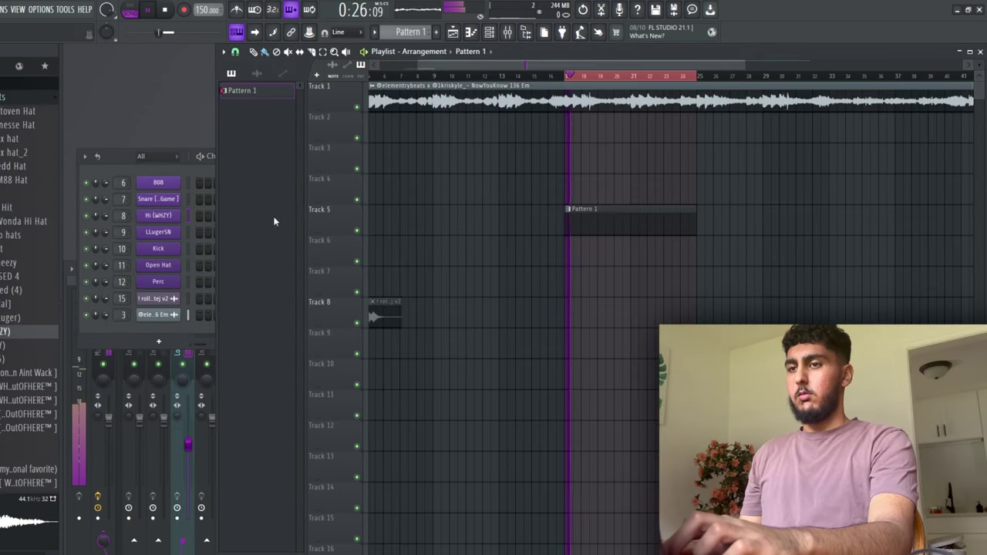
Fill the Hi (WHZY) channel in the channel rack with a hit on every fourth step
left_click(144, 159)
right_click(179, 213)
left_click(351, 260)
In the Hi (WHZY) piano roll, add a lower-velocity copy of the hi-hat notes midway between the existing ones
right_click(179, 213)
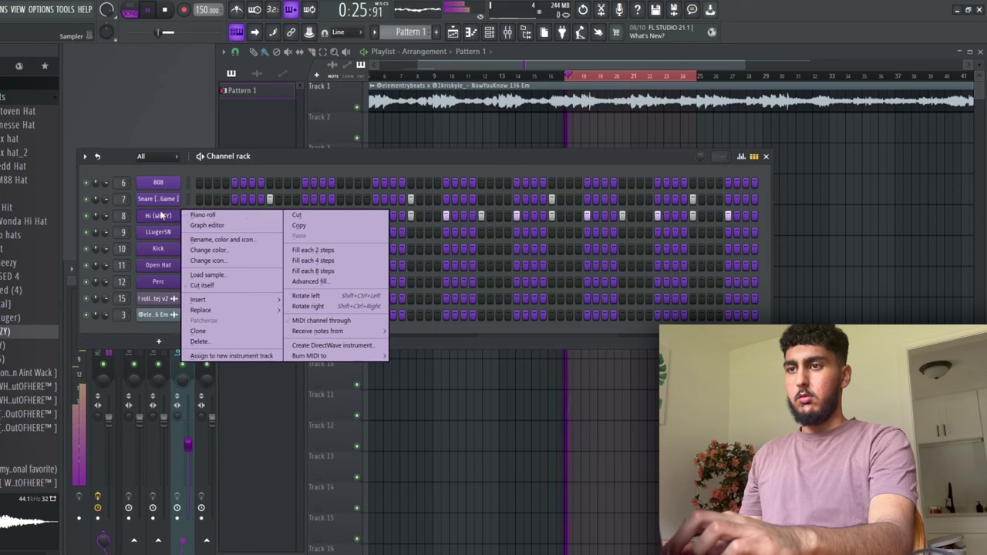
left_click(188, 214)
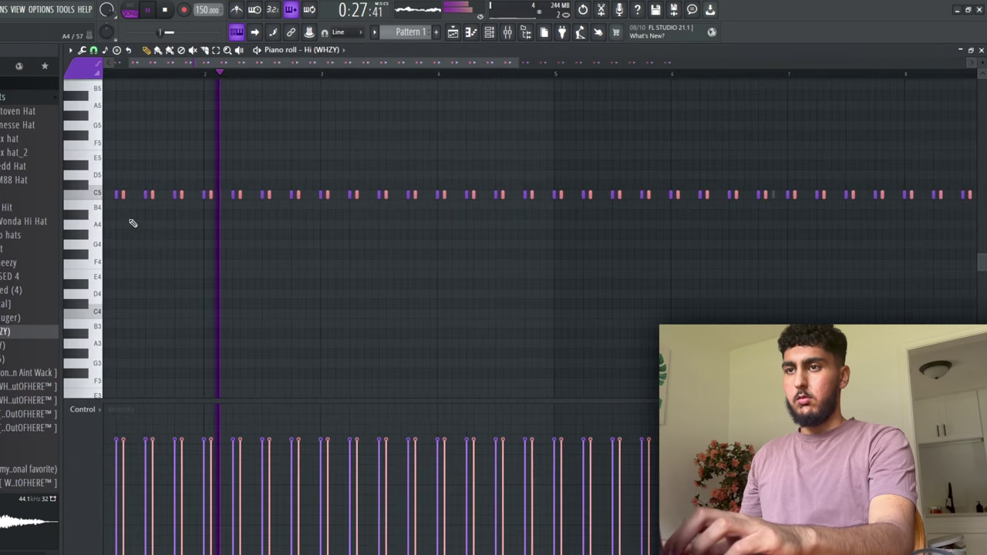
scroll(133, 223, "up", 3)
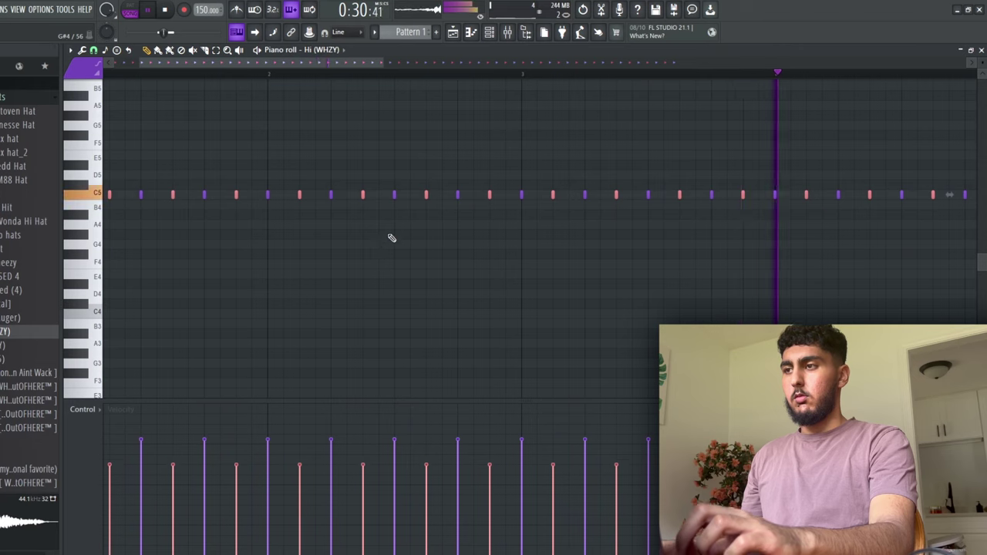
scroll(392, 238, "down", 4)
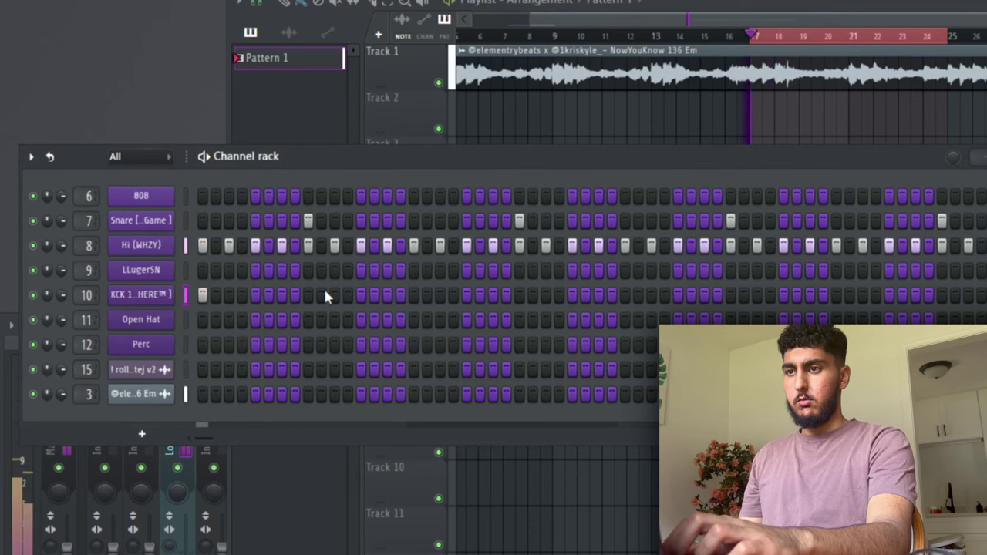
In the KCK 1 channel's piano roll, place C5 kick notes at the start of bar 4 and about one and a half beats after it
right_click(166, 295)
left_click(201, 291)
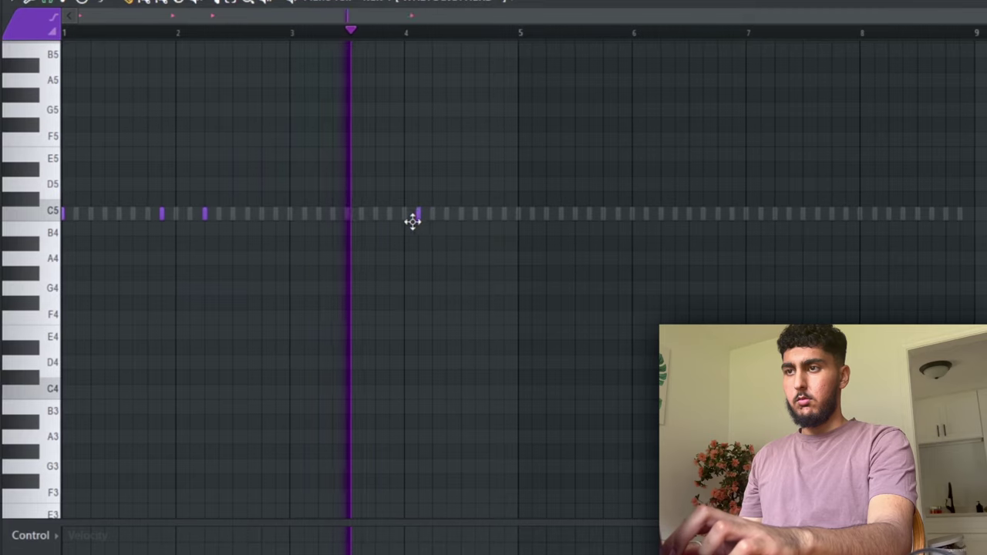
left_click(405, 215)
left_click(446, 216)
Select bars 1 to 4 of the kick pattern and duplicate them into bars 5 to 8
left_click_drag(526, 33, 68, 35)
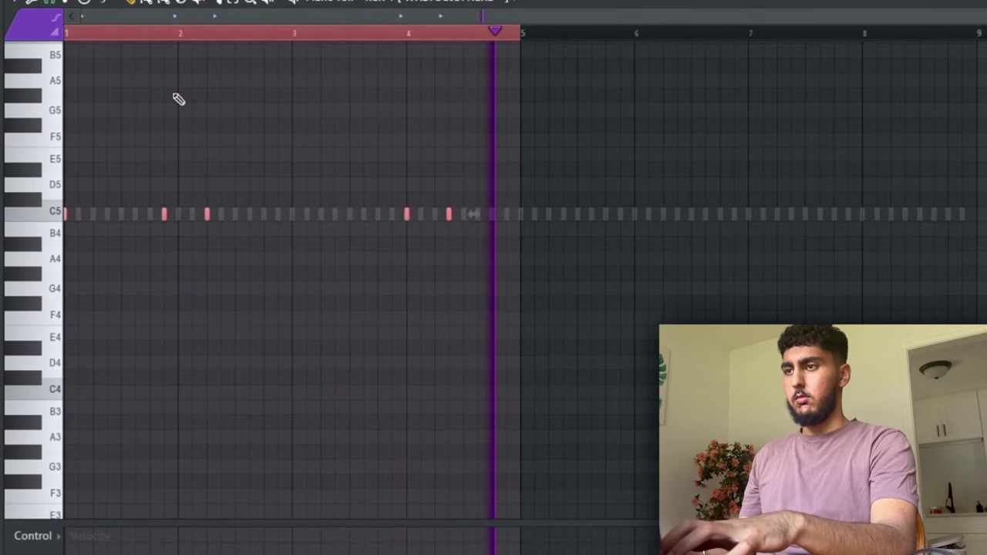
key("ctrl+b")
key("ctrl+d")
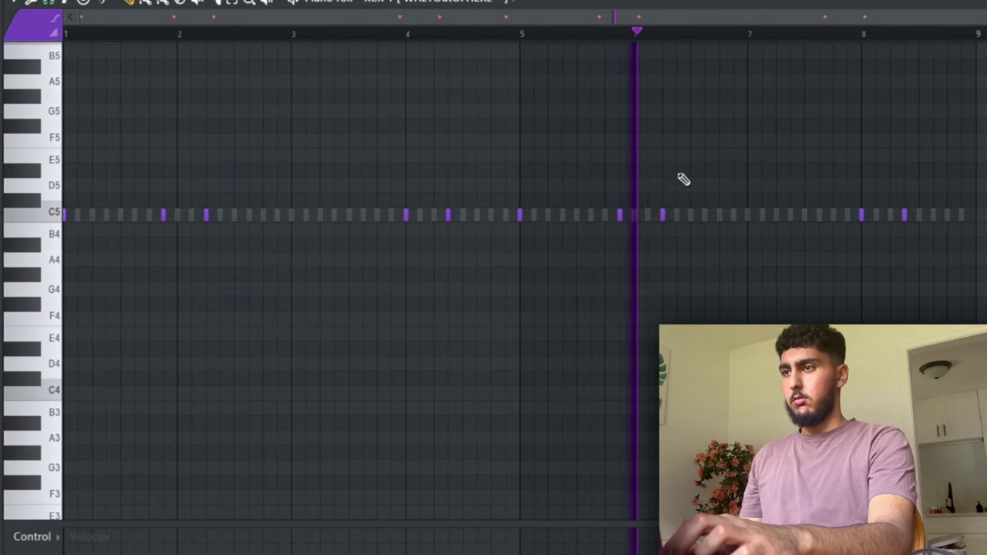
scroll(656, 153, "down", 1)
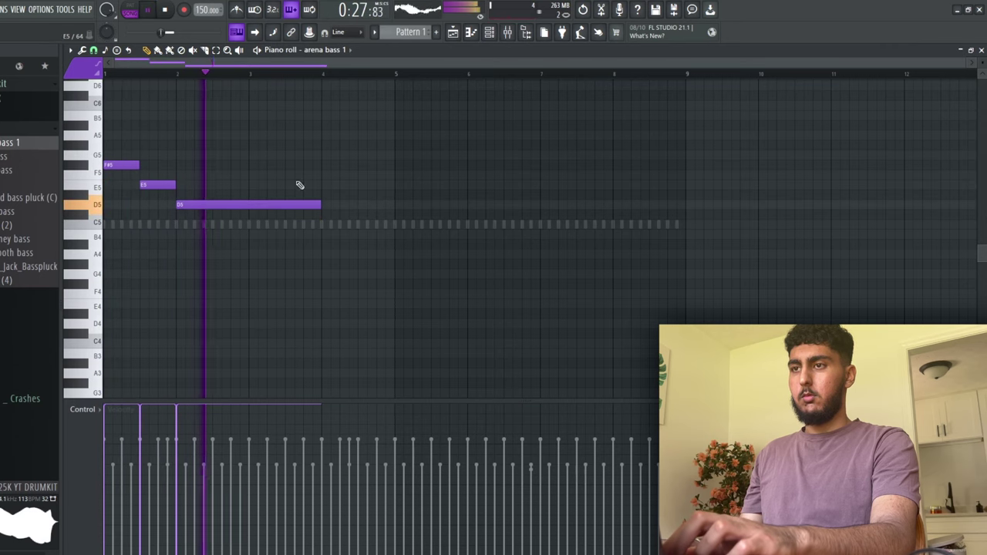
Extend the arena bass 1 channel's D5 note to bar 5 and duplicate the four-bar bass line into the following four bars
left_click_drag(320, 202, 391, 194)
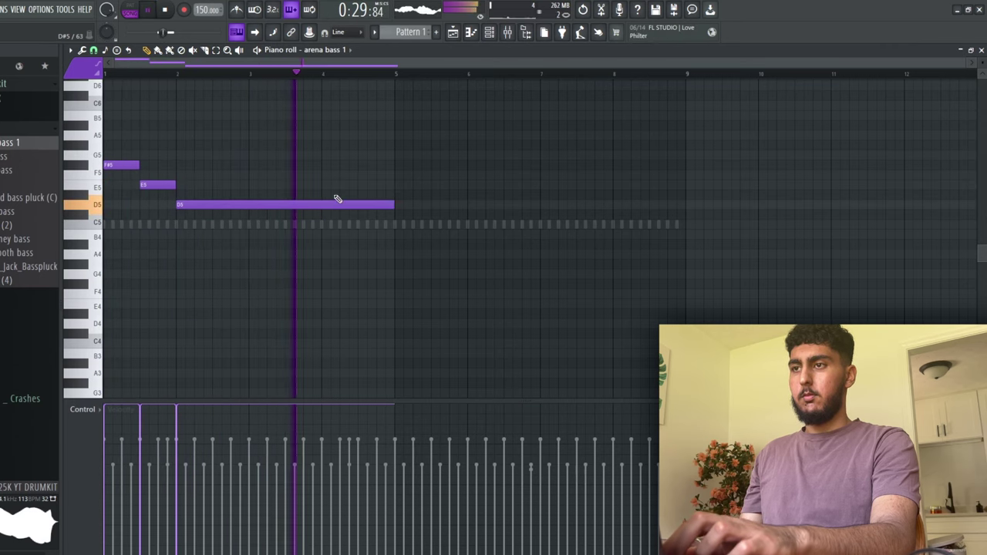
key("ctrl+a")
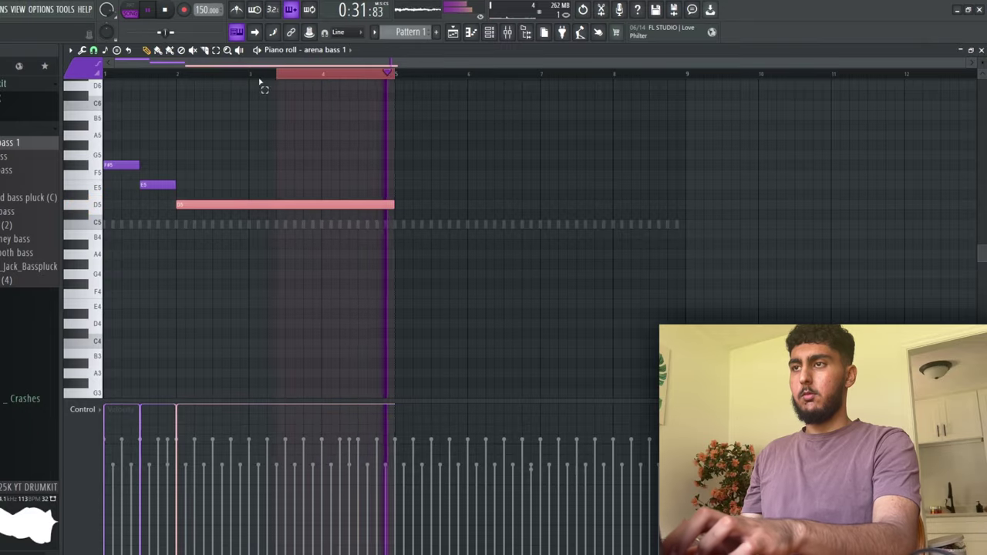
key("ctrl+b")
key("ctrl+d")
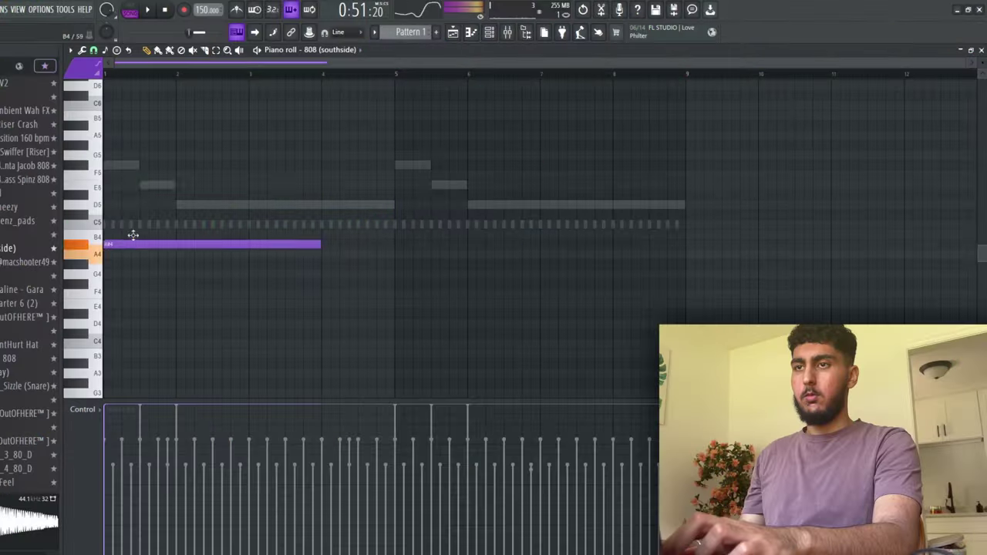
Build the 808 (southside) line in bars 1 to 4 from F#5, D5 and B4 notes and duplicate it from bar 5
left_click_drag(132, 234, 134, 165)
key("space")
mouse_move(207, 205)
left_mouse_down()
mouse_move(216, 205)
mouse_move(202, 203)
left_mouse_up()
left_click_drag(318, 166, 172, 168)
key("space")
key("space")
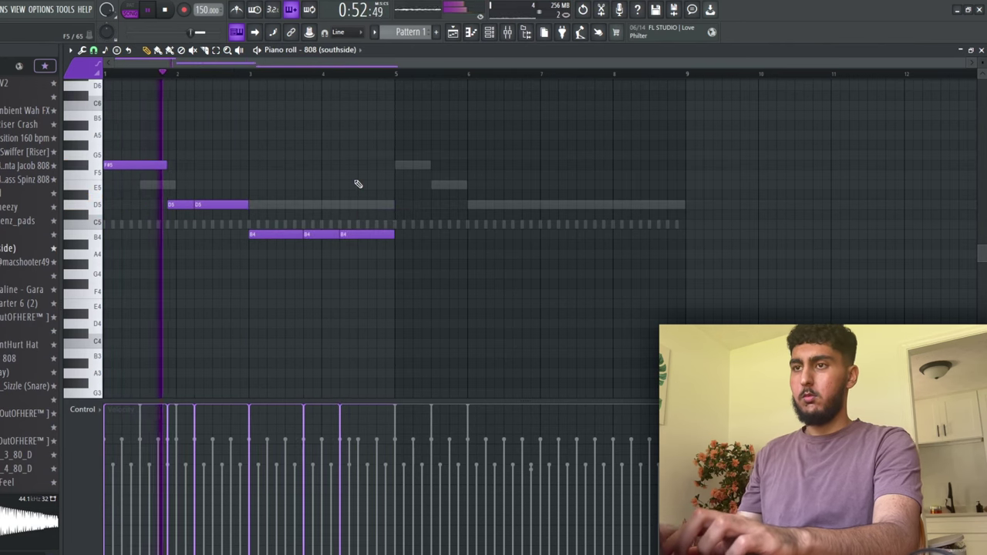
key("ctrl+b")
key("ctrl+d")
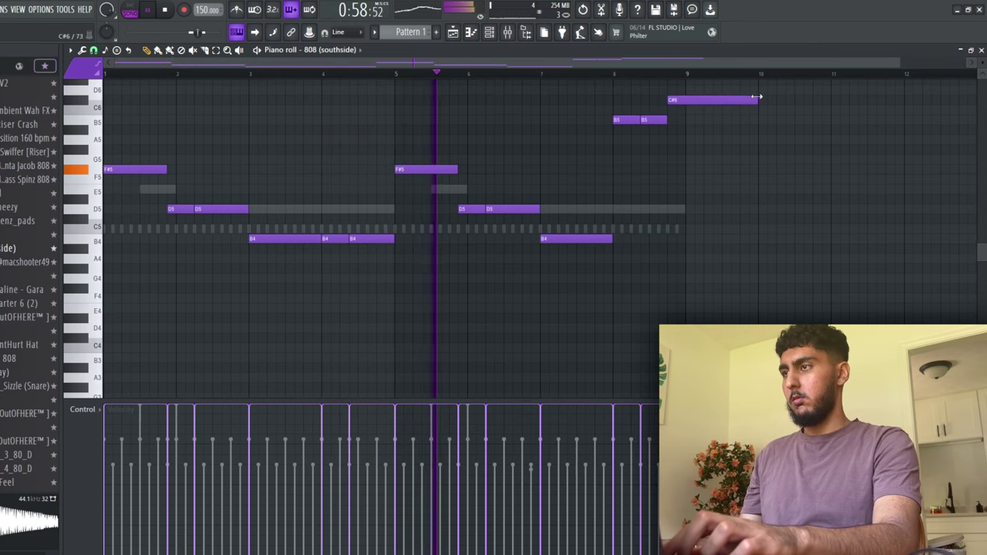
Shorten the final C#6 808 note to end at bar 9 and lower it and the preceding B5 note by an octave
left_click_drag(757, 99, 685, 100)
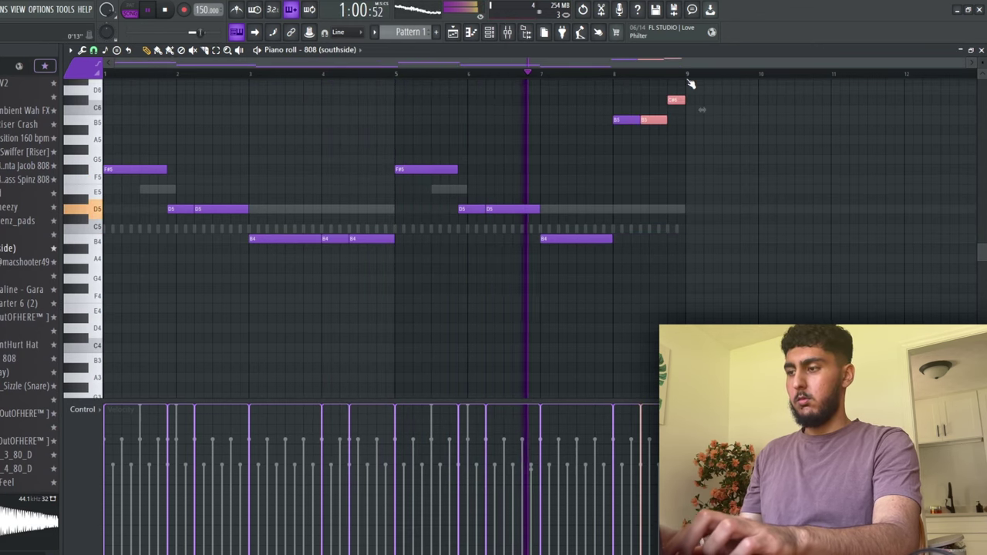
key("ctrl+Down")
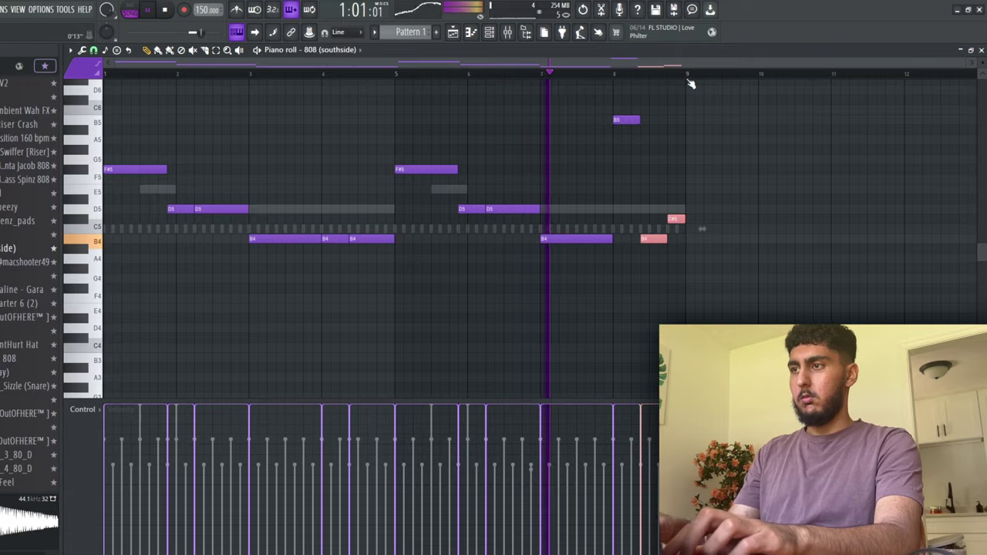
left_click(734, 218, "ctrl")
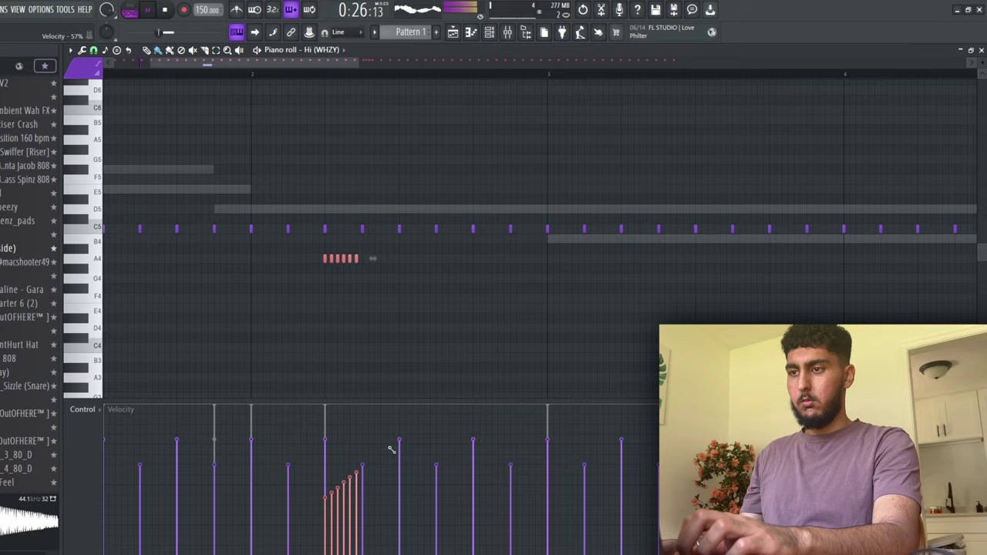
Raise the velocities of the A4 hi-hat roll in bar 2, keeping their rising slope, and deselect the roll
scroll(396, 396, "up", 4)
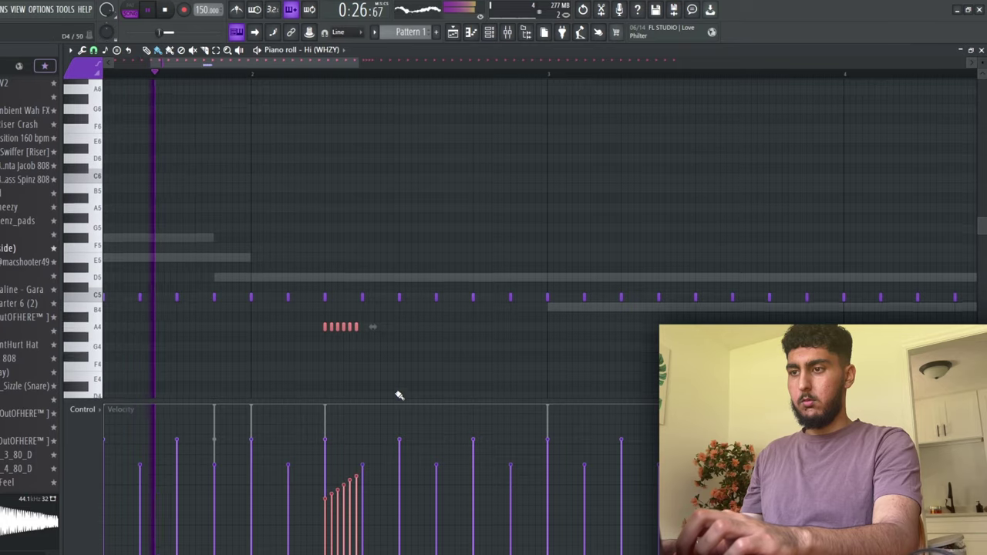
scroll(451, 358, "down", 3)
scroll(451, 359, "down", 2)
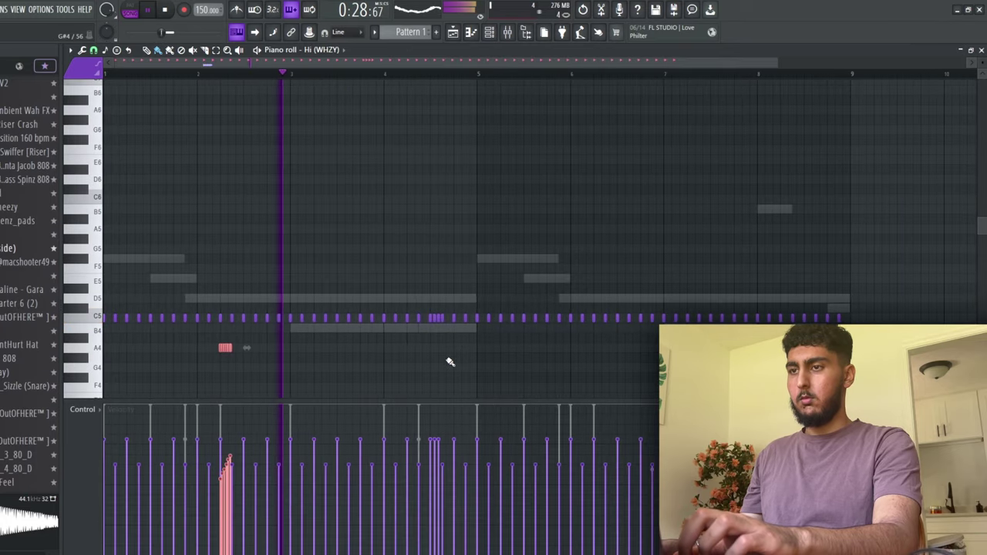
left_click(443, 355, "ctrl")
Delete the hi-hat notes from bar 5 onwards and fill that space with a duplicate of bars 1 to 4
scroll(436, 344, "down", 2)
scroll(409, 326, "down", 4)
scroll(360, 277, "up", 4)
scroll(397, 276, "down", 5)
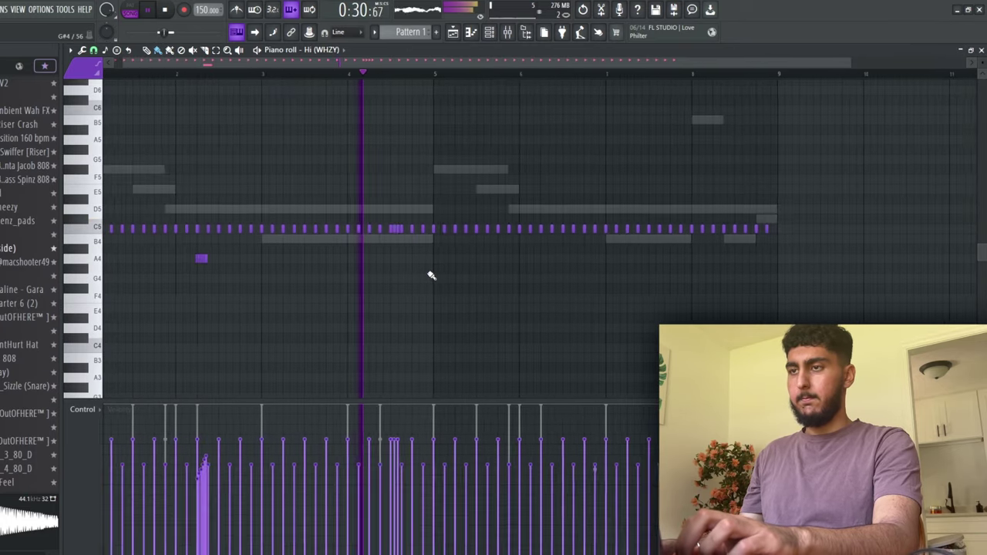
scroll(254, 252, "up", 3)
scroll(756, 221, "down", 3)
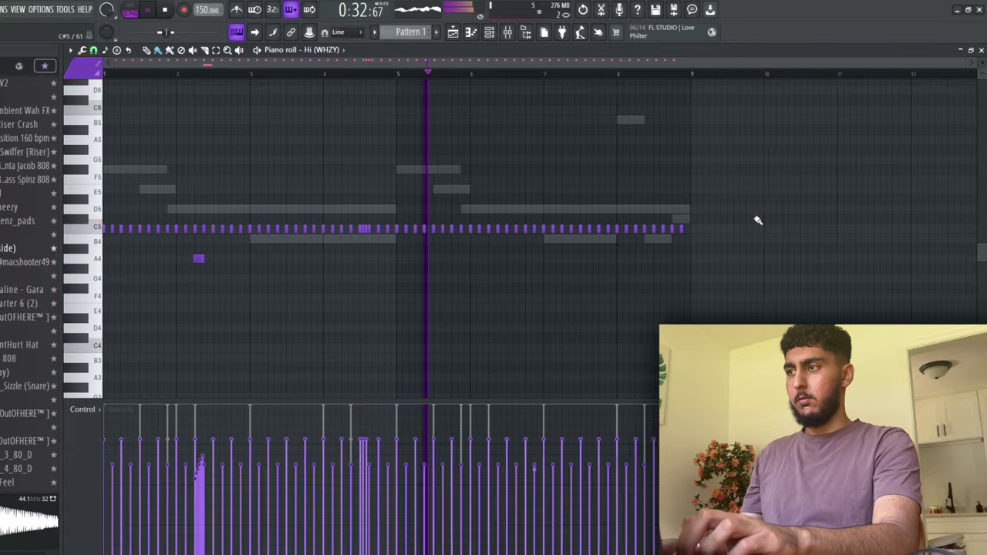
left_click_drag(817, 288, 394, 177)
key("Delete")
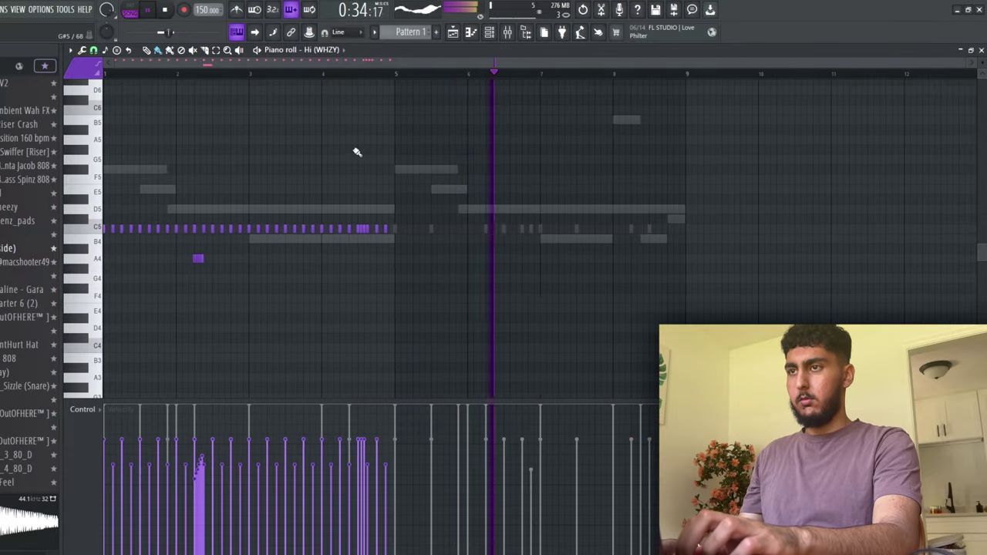
left_click(93, 51)
left_click(118, 77)
key("ctrl+b")
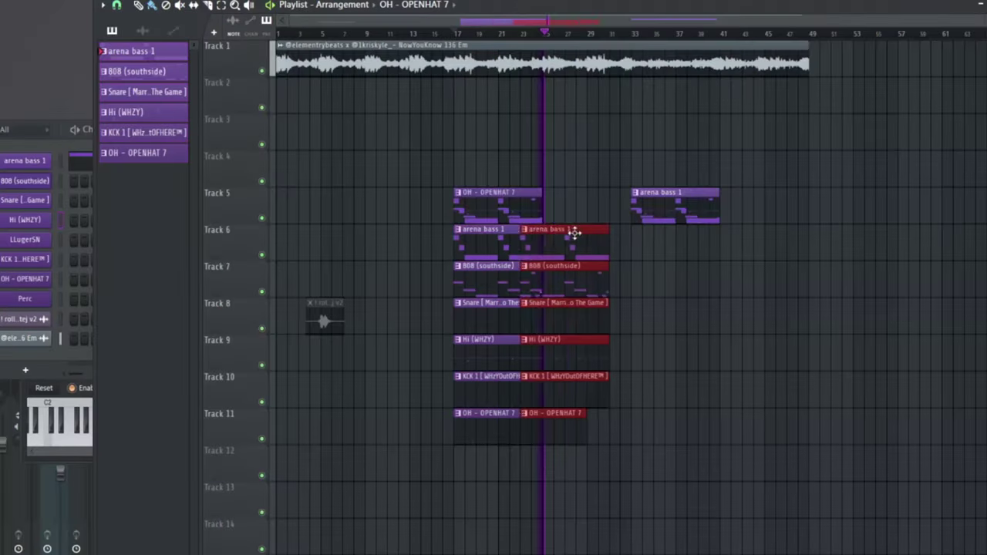
Duplicate the split instrument clips on Tracks 6 to 11 to bar 33 and delete both clips on Track 5
key("ctrl+b")
left_click_drag(700, 222, 462, 200)
key("Delete")
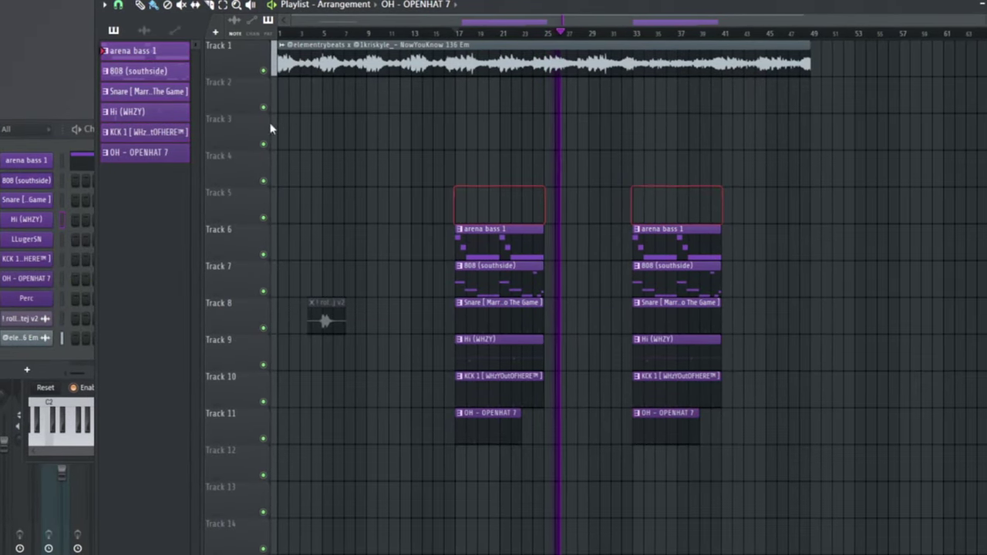
key("F6")
key("F5")
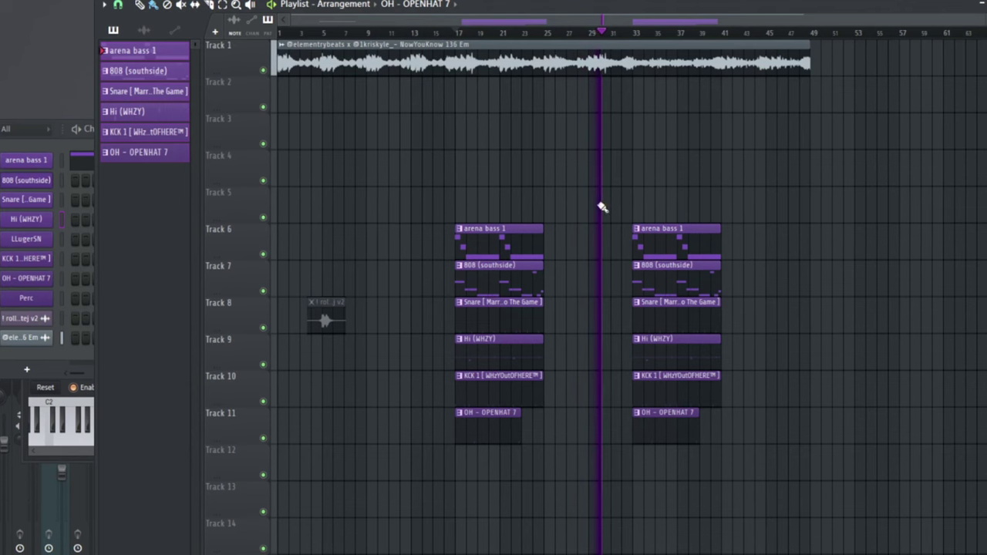
Delete the arena bass 1 clip at bar 33 and the 808 clip at bar 17, and move the remaining instrument clips up one track
right_click(654, 247)
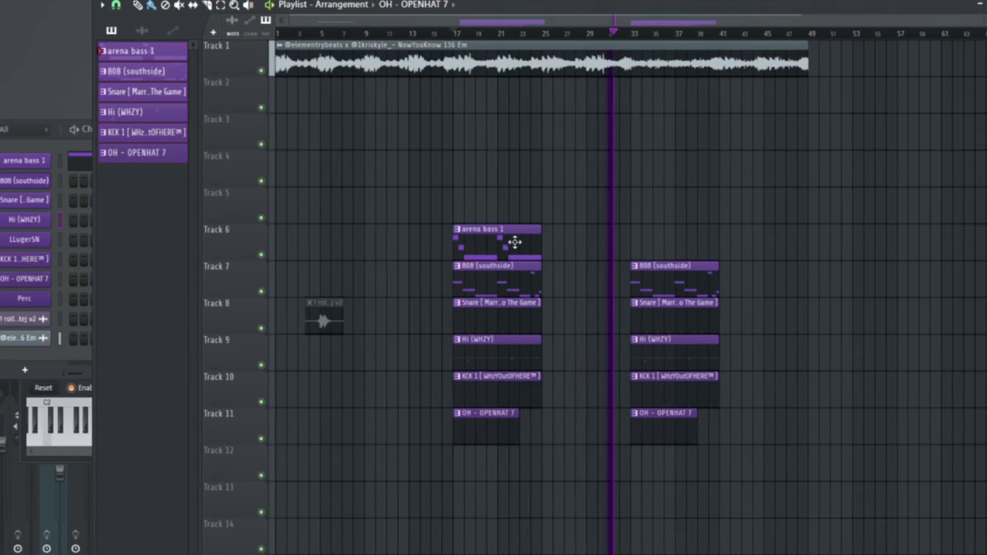
right_click(515, 276)
left_click_drag(727, 454, 499, 204)
left_click_drag(499, 241, 500, 204)
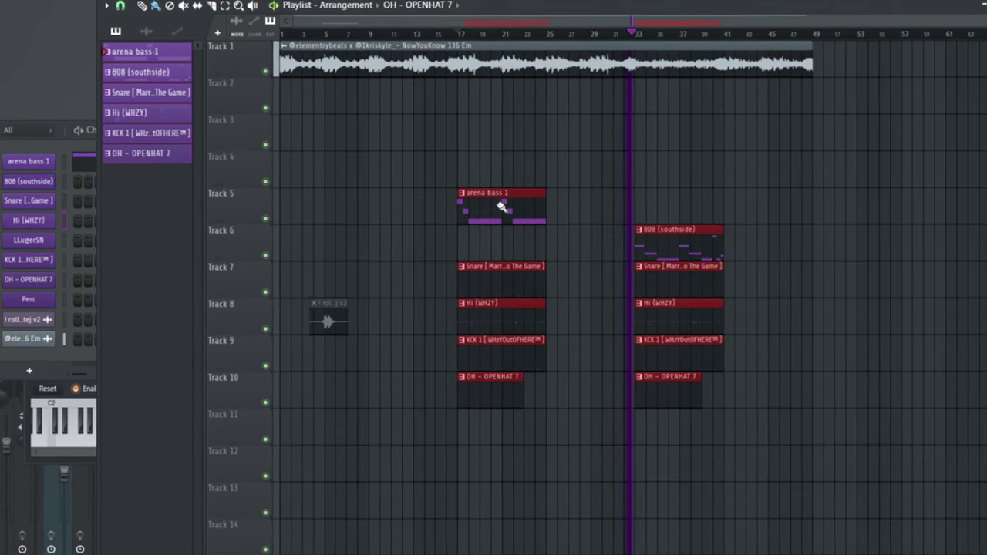
left_click(616, 205, "ctrl")
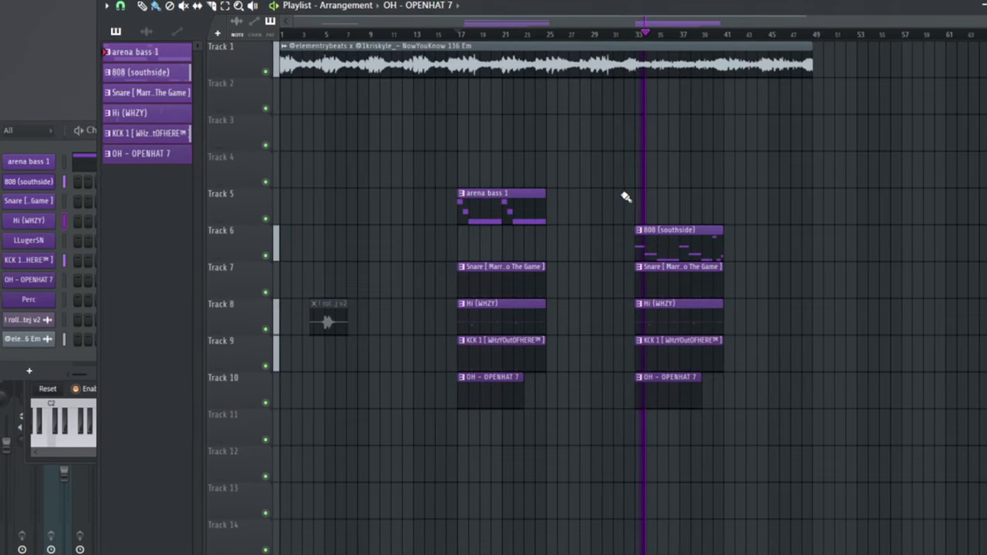
Duplicate the 808 (southside) clip on Track 6 from bar 33 to bar 41
scroll(713, 175, "up", 5)
scroll(733, 178, "down", 1)
left_click(642, 230)
key("ctrl+b")
left_click(752, 185, "ctrl")
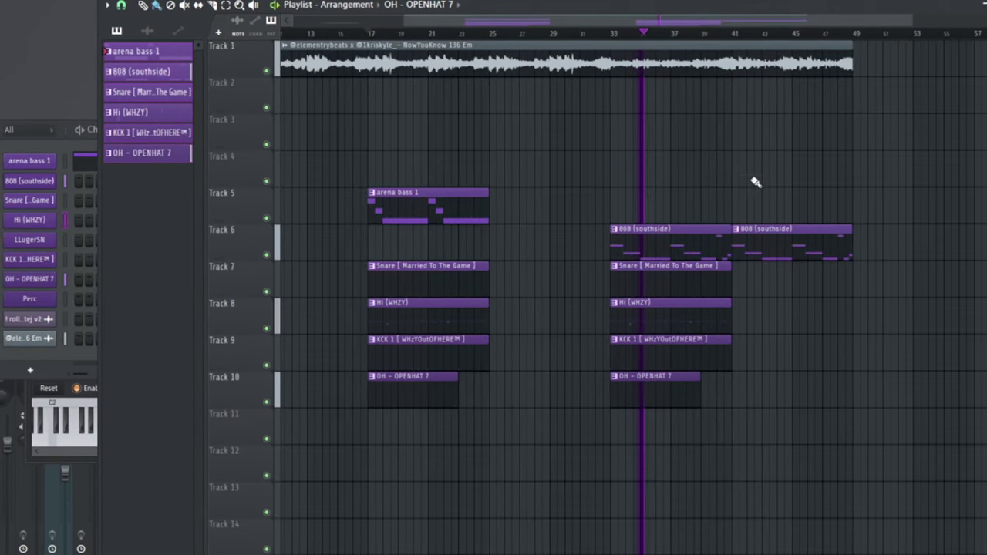
Duplicate the snare, hi-hat, kick and open-hat clips at bar 33 on Tracks 7 to 10 to bar 41
scroll(756, 186, "down", 2)
left_click_drag(733, 432, 633, 295)
key("ctrl+b")
left_click(695, 176, "ctrl")
scroll(735, 172, "up", 4)
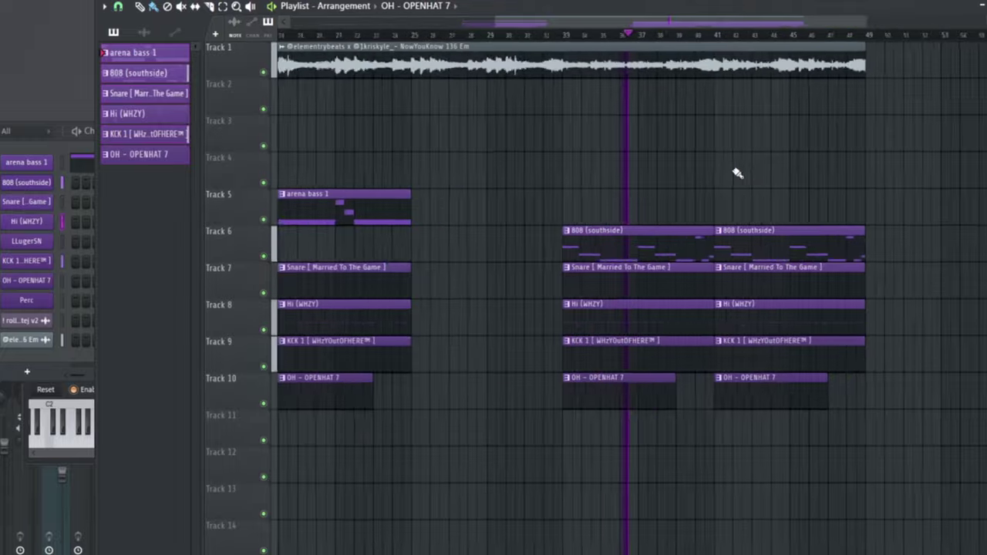
scroll(727, 163, "down", 4)
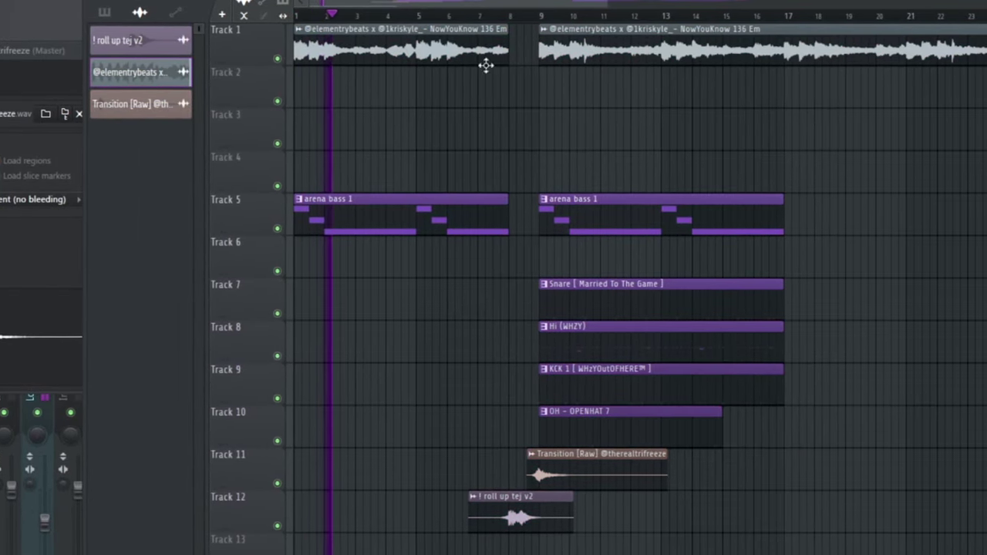
Extend the first NowYouKnow 136 Em clip on Track 1 to bar 9 and fade out its end
scroll(540, 100, "up", 1)
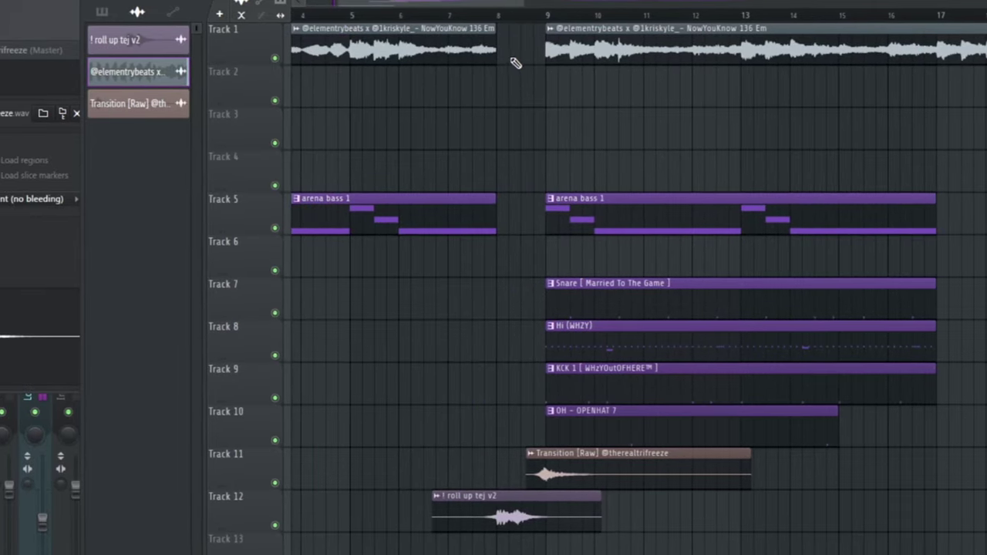
left_click_drag(531, 29, 495, 29)
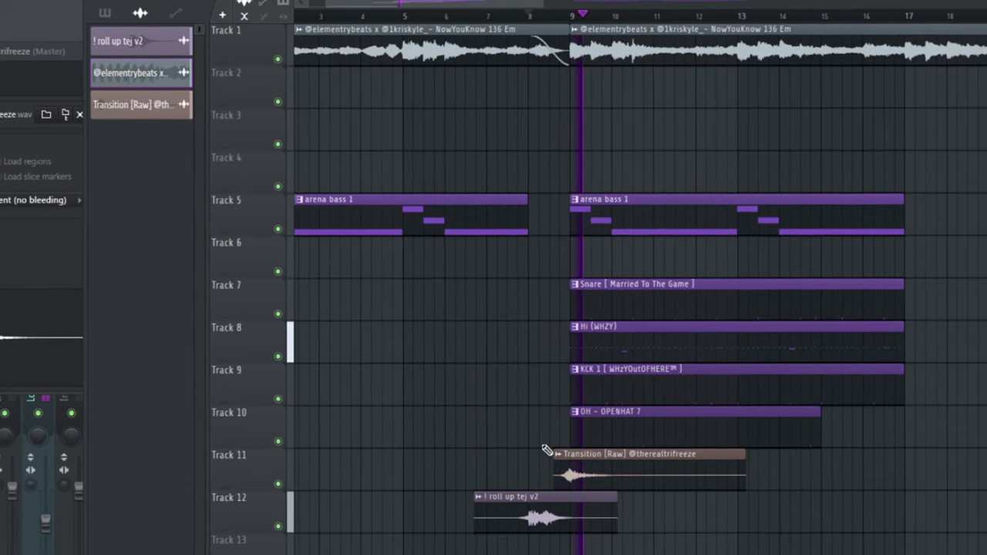
scroll(545, 385, "up", 2)
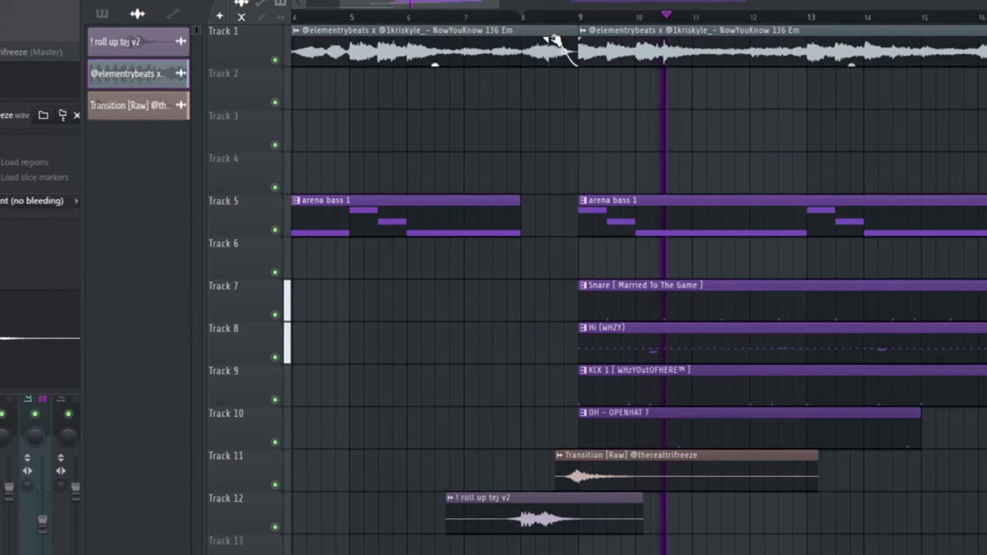
scroll(666, 147, "down", 4)
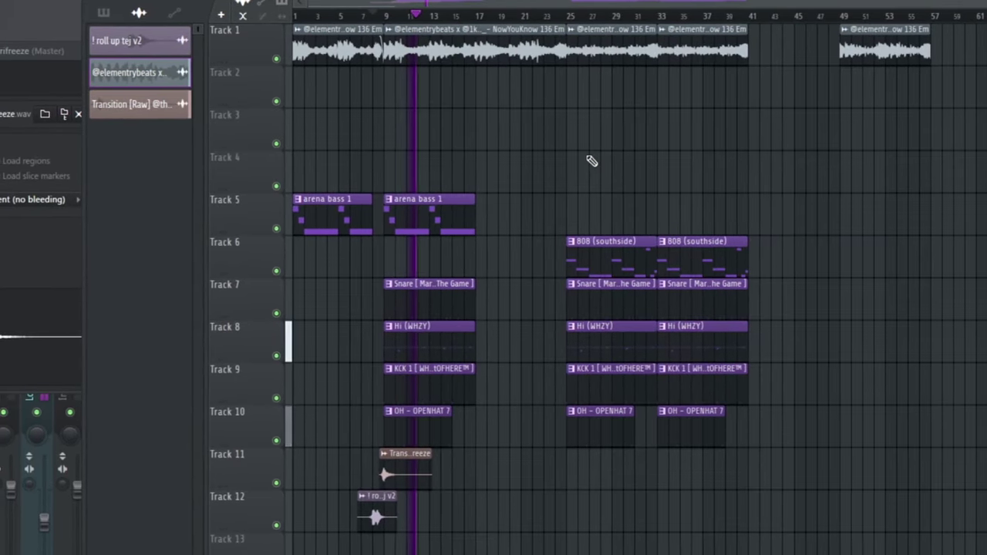